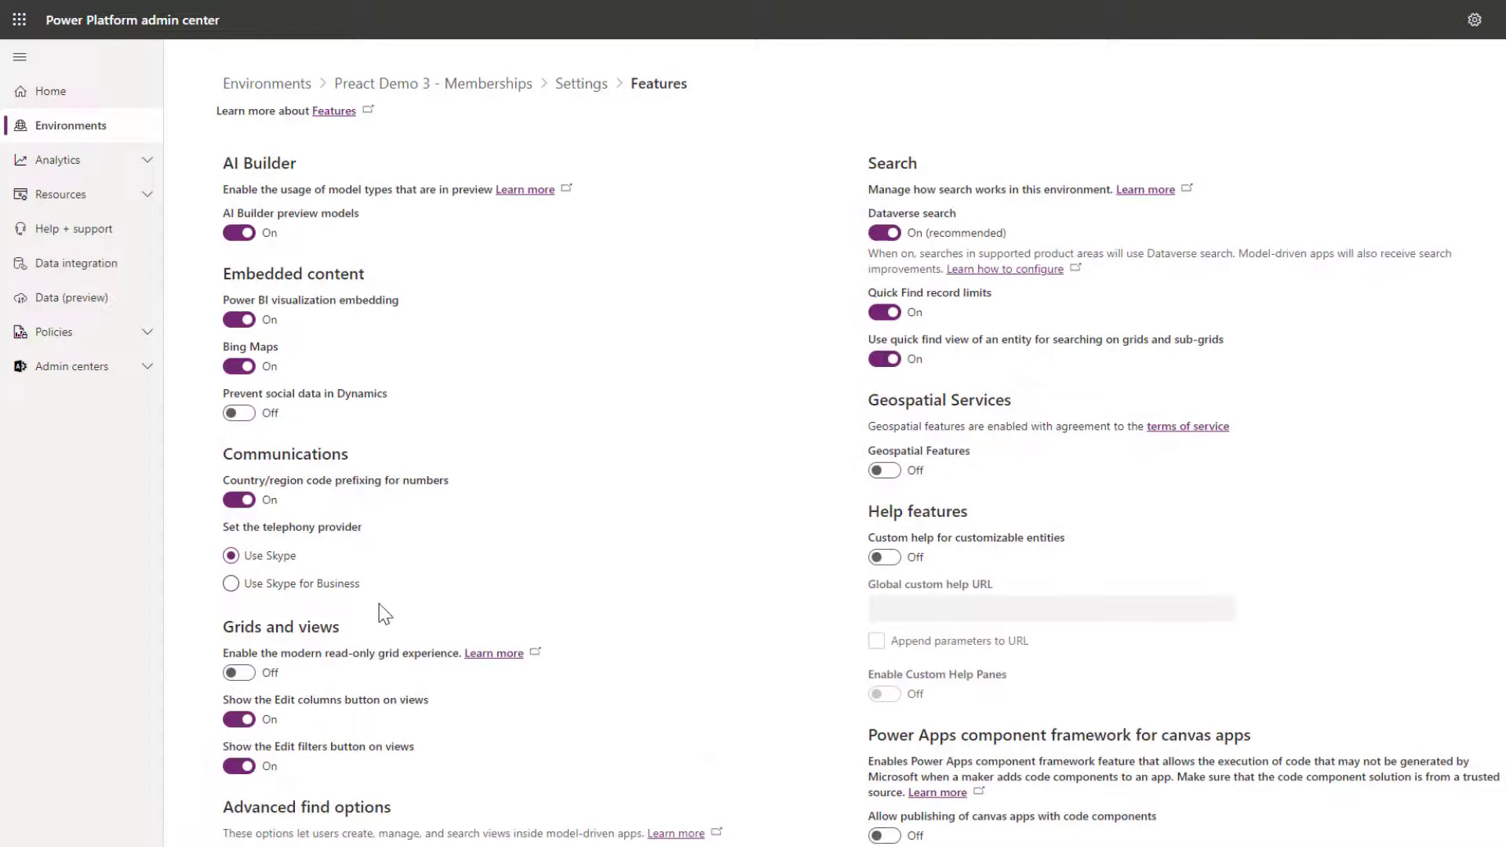
scroll(381, 612, down, 3)
scroll(381, 612, down, 4)
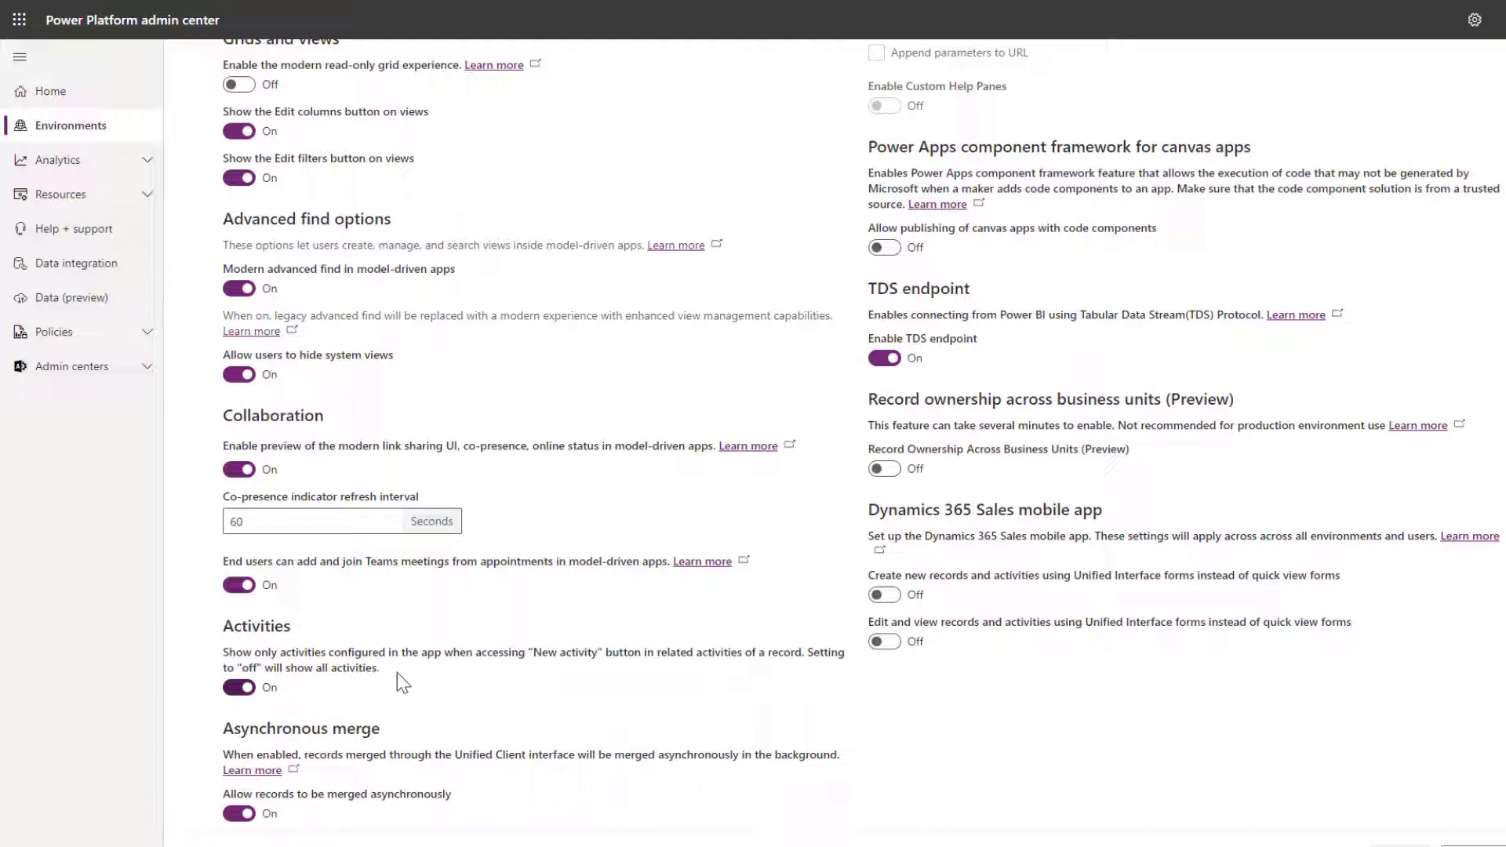
scroll(471, 581, up, 8)
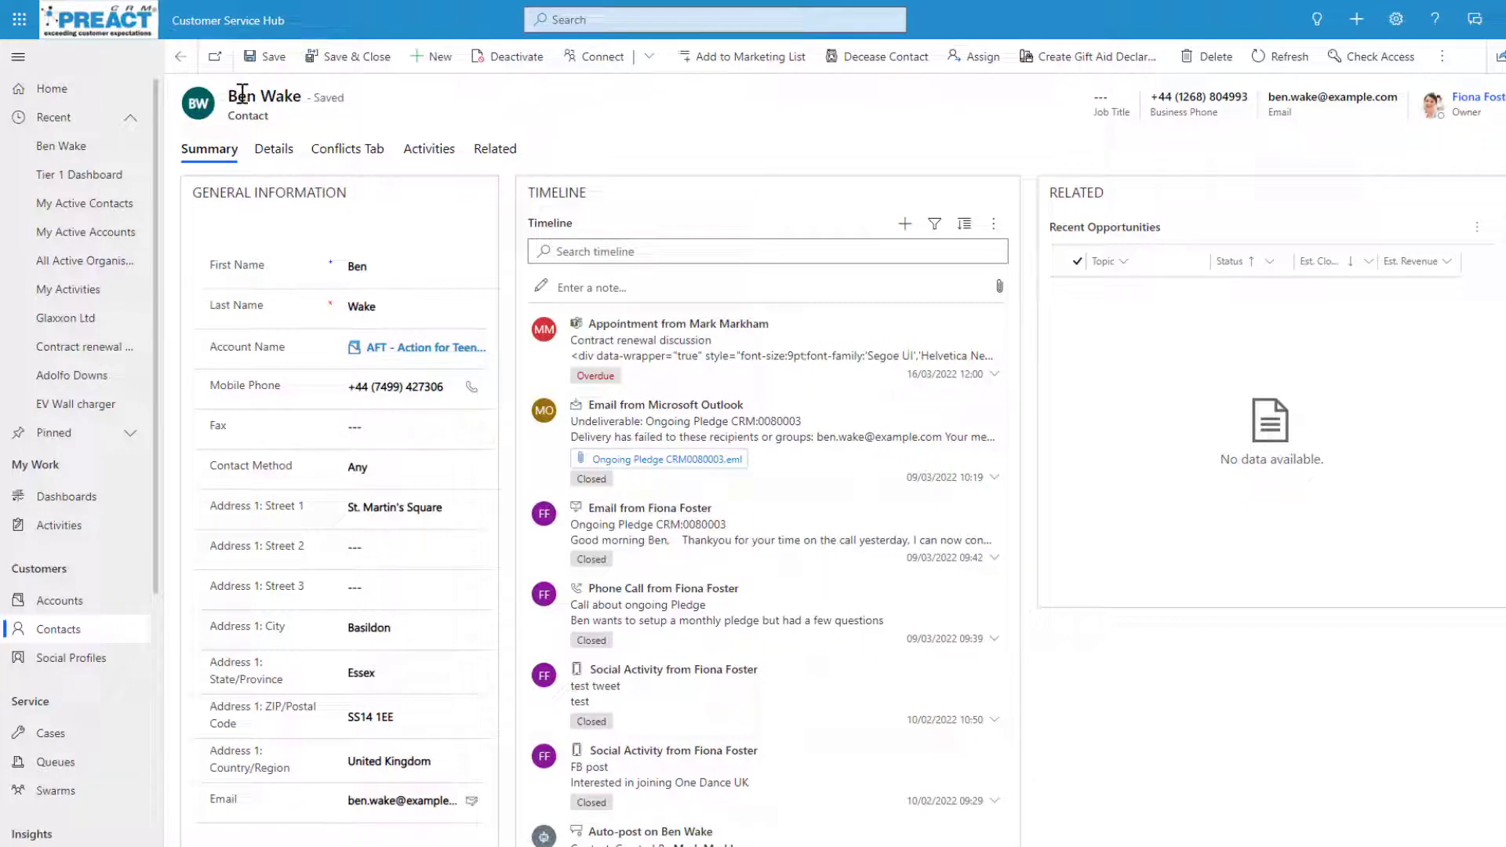
Step: In Customer Service Hub, open the contact's Related Activities and review the five New Activity types
click(496, 150)
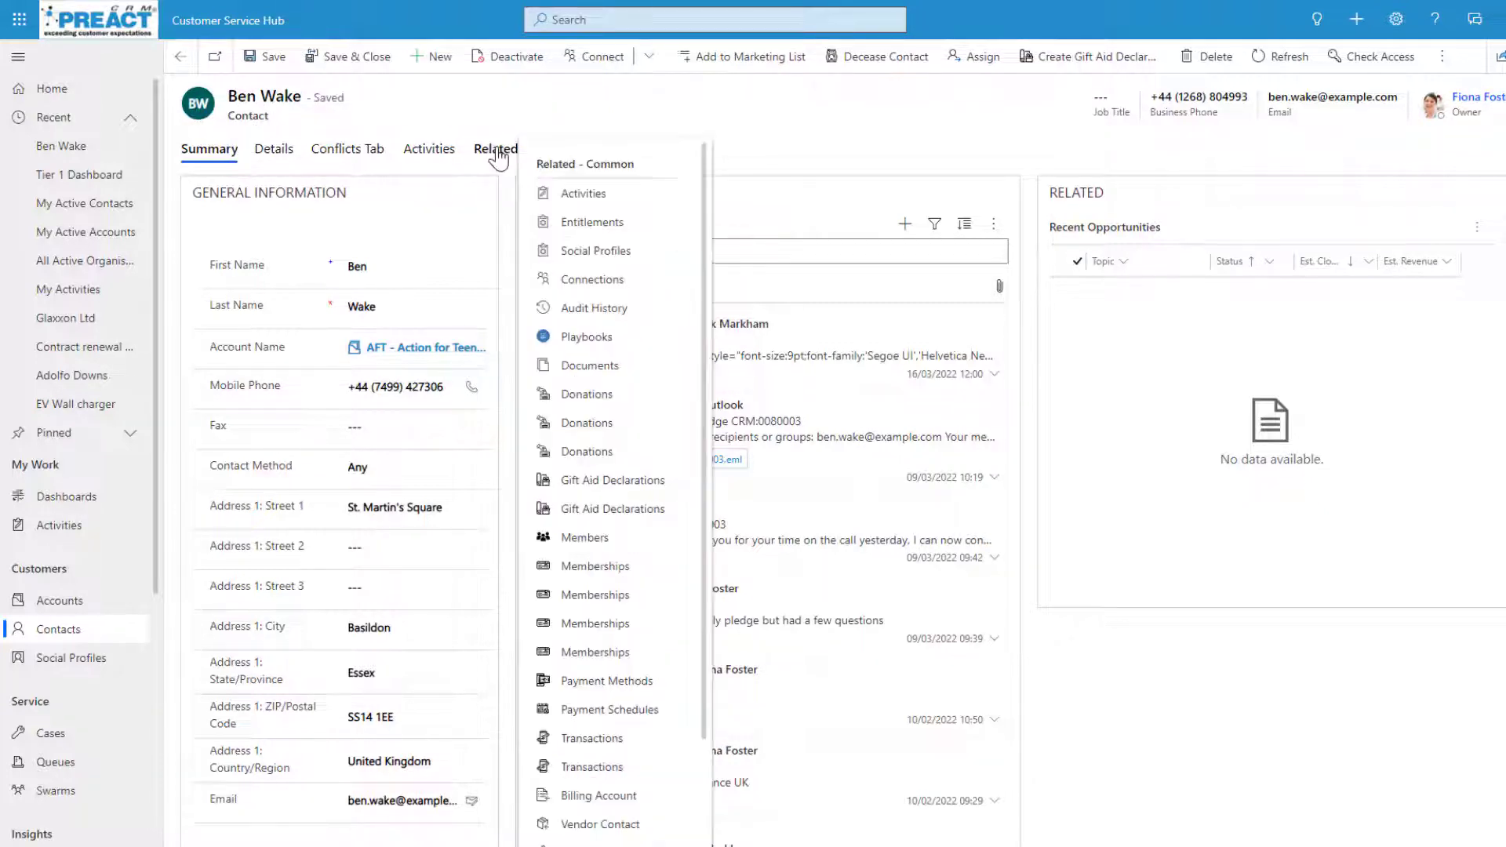
click(567, 198)
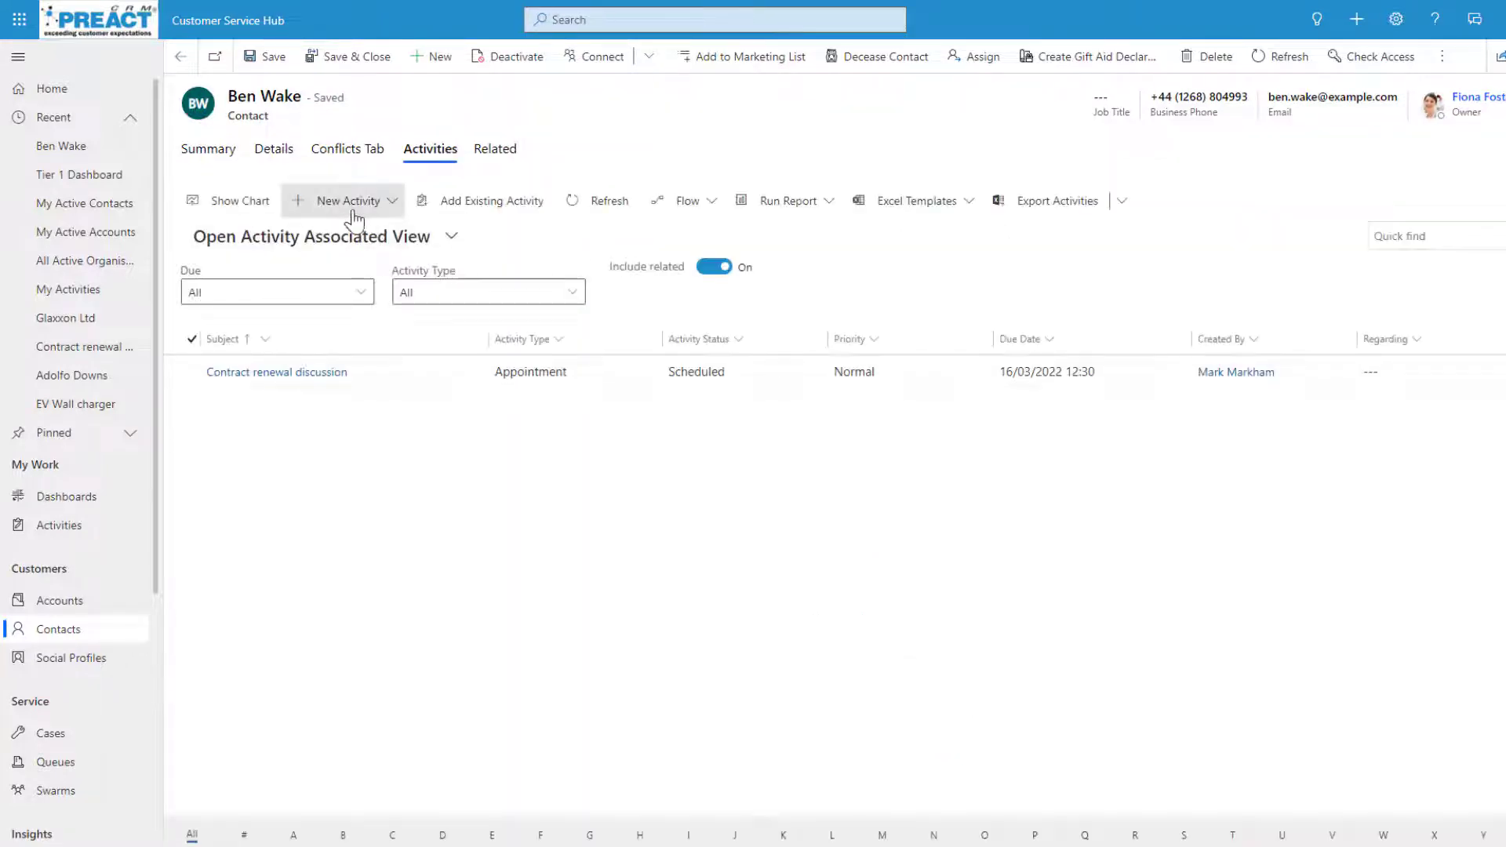
click(392, 209)
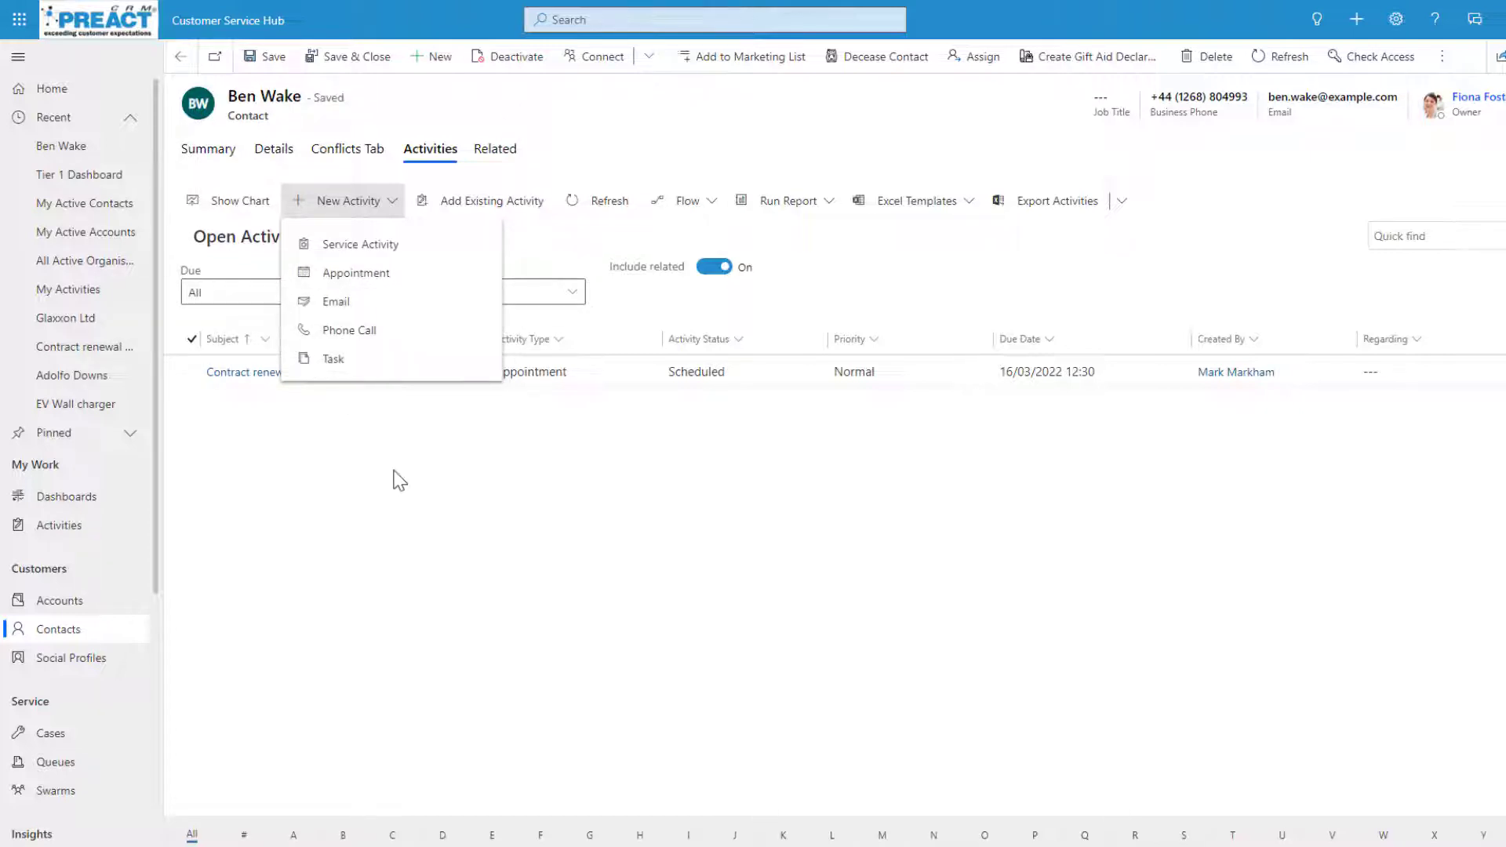
click(369, 465)
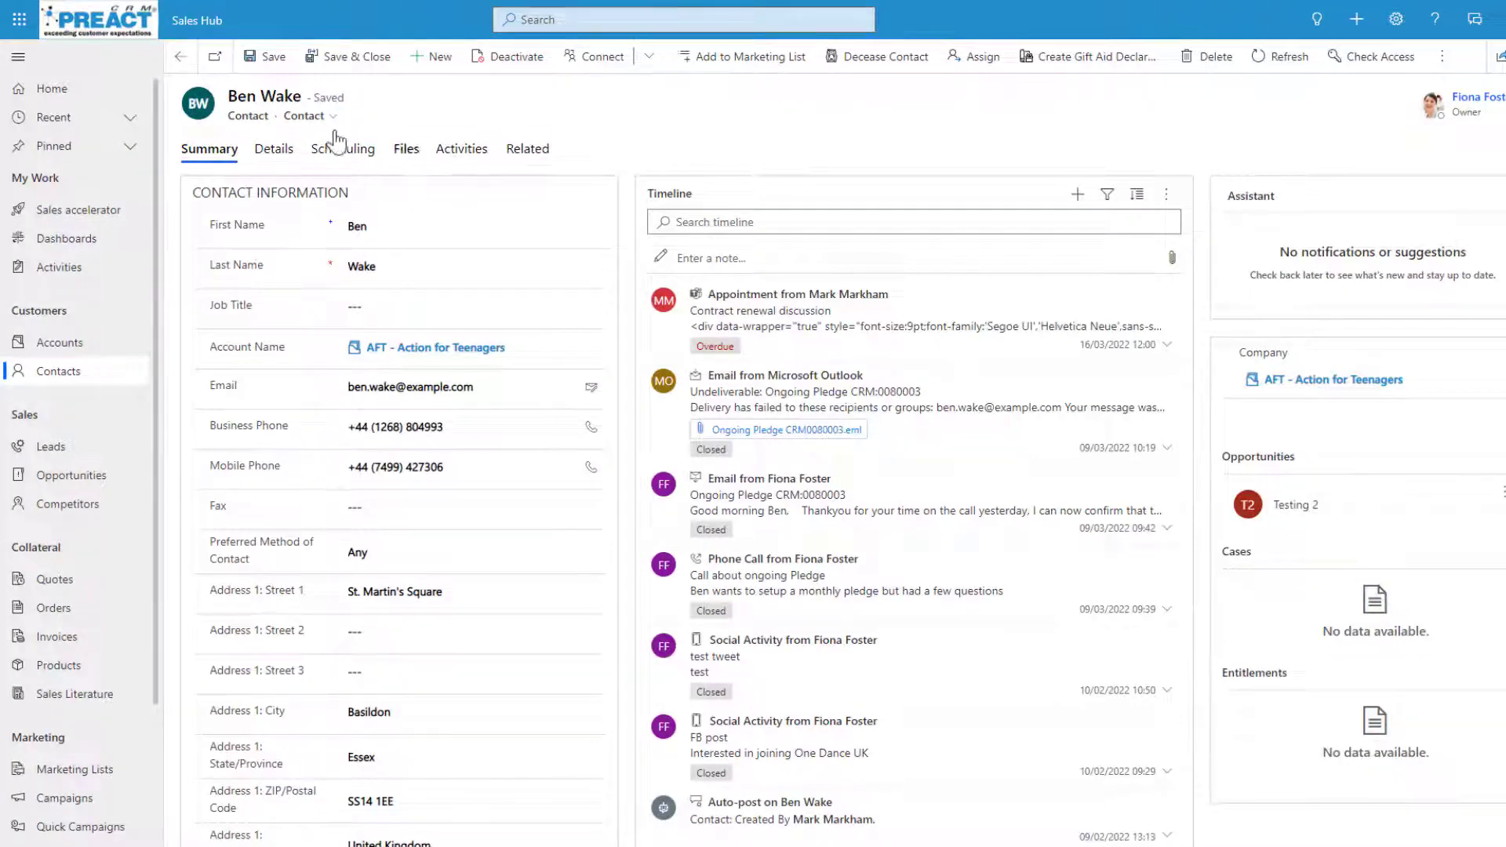
Step: In Sales Hub, open the contact's Related Activities and see only Email under New Activity
click(528, 150)
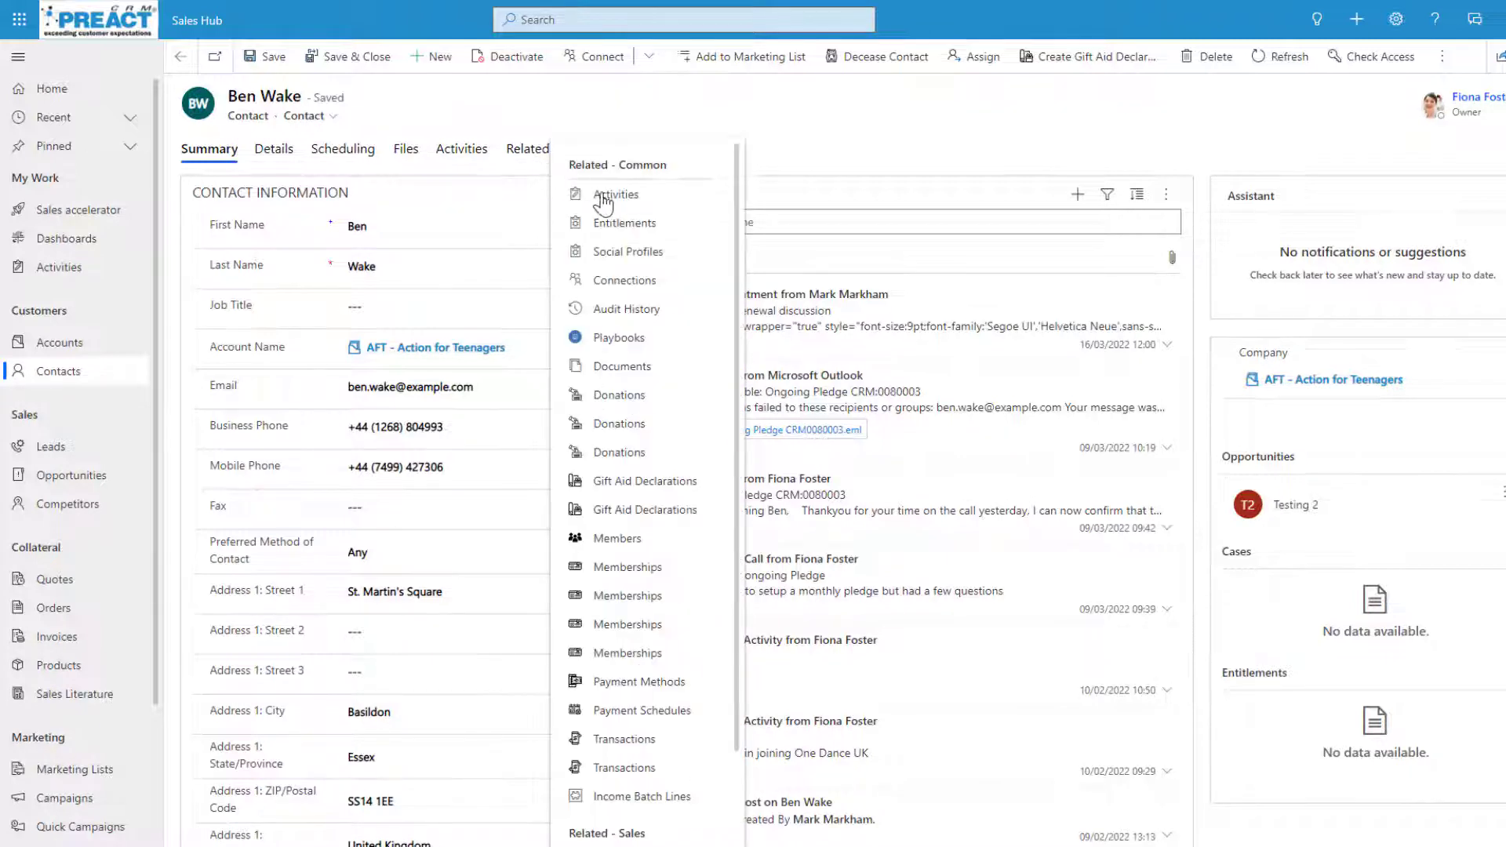
click(600, 197)
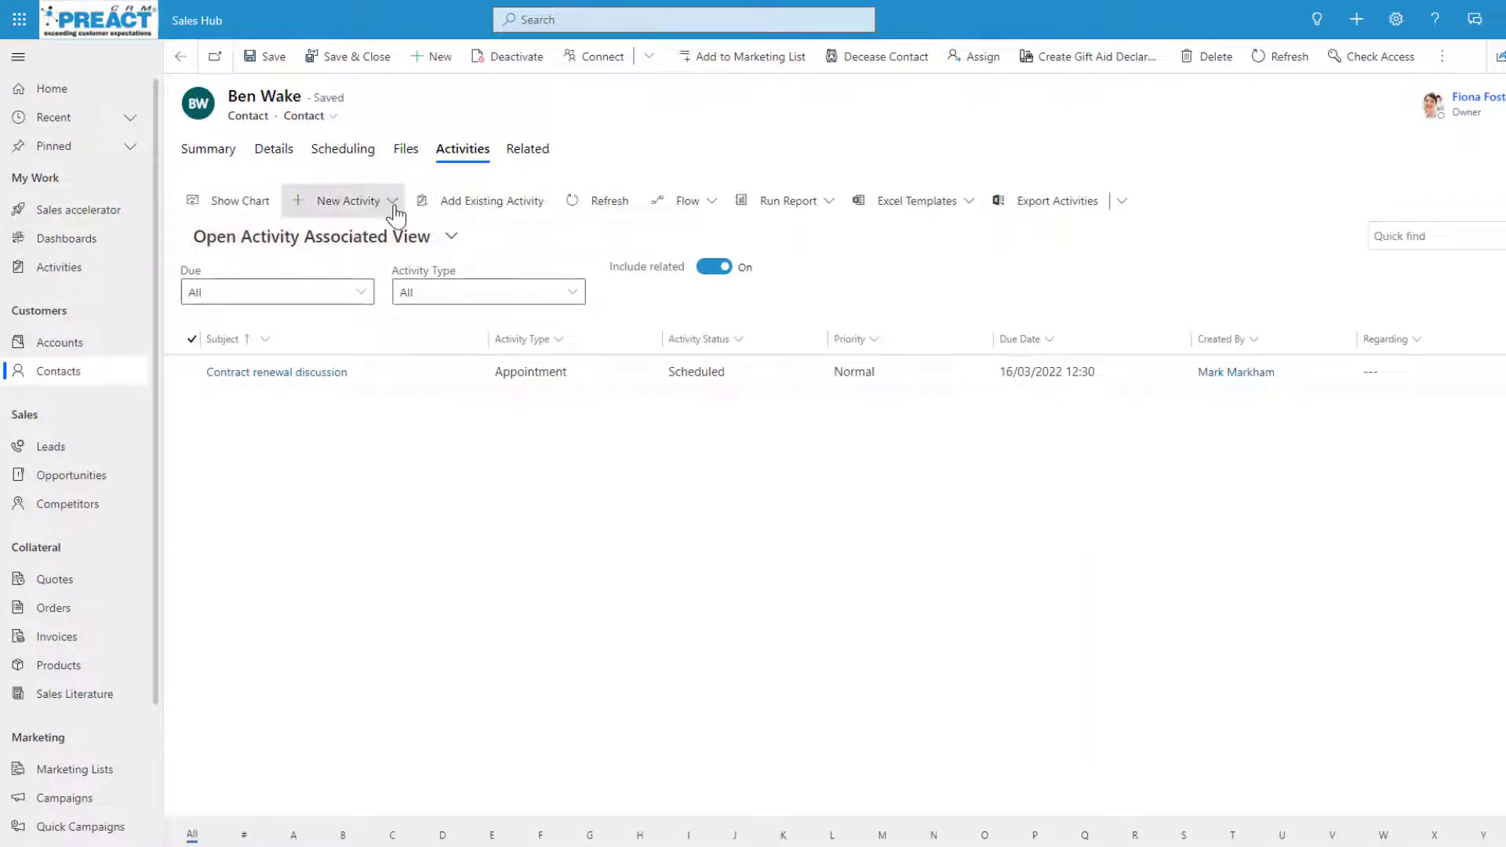
click(395, 209)
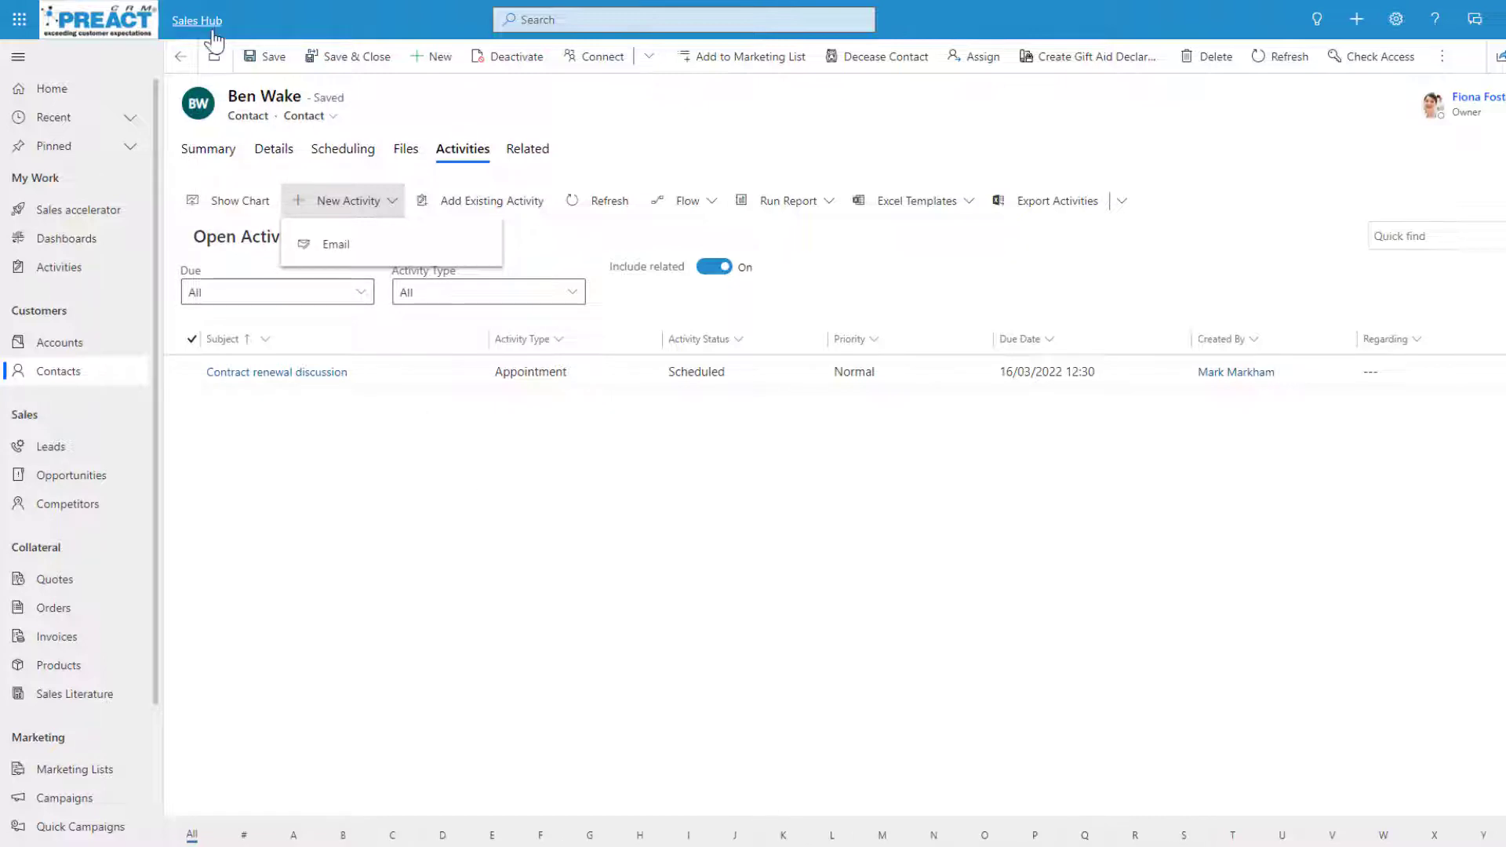
click(380, 486)
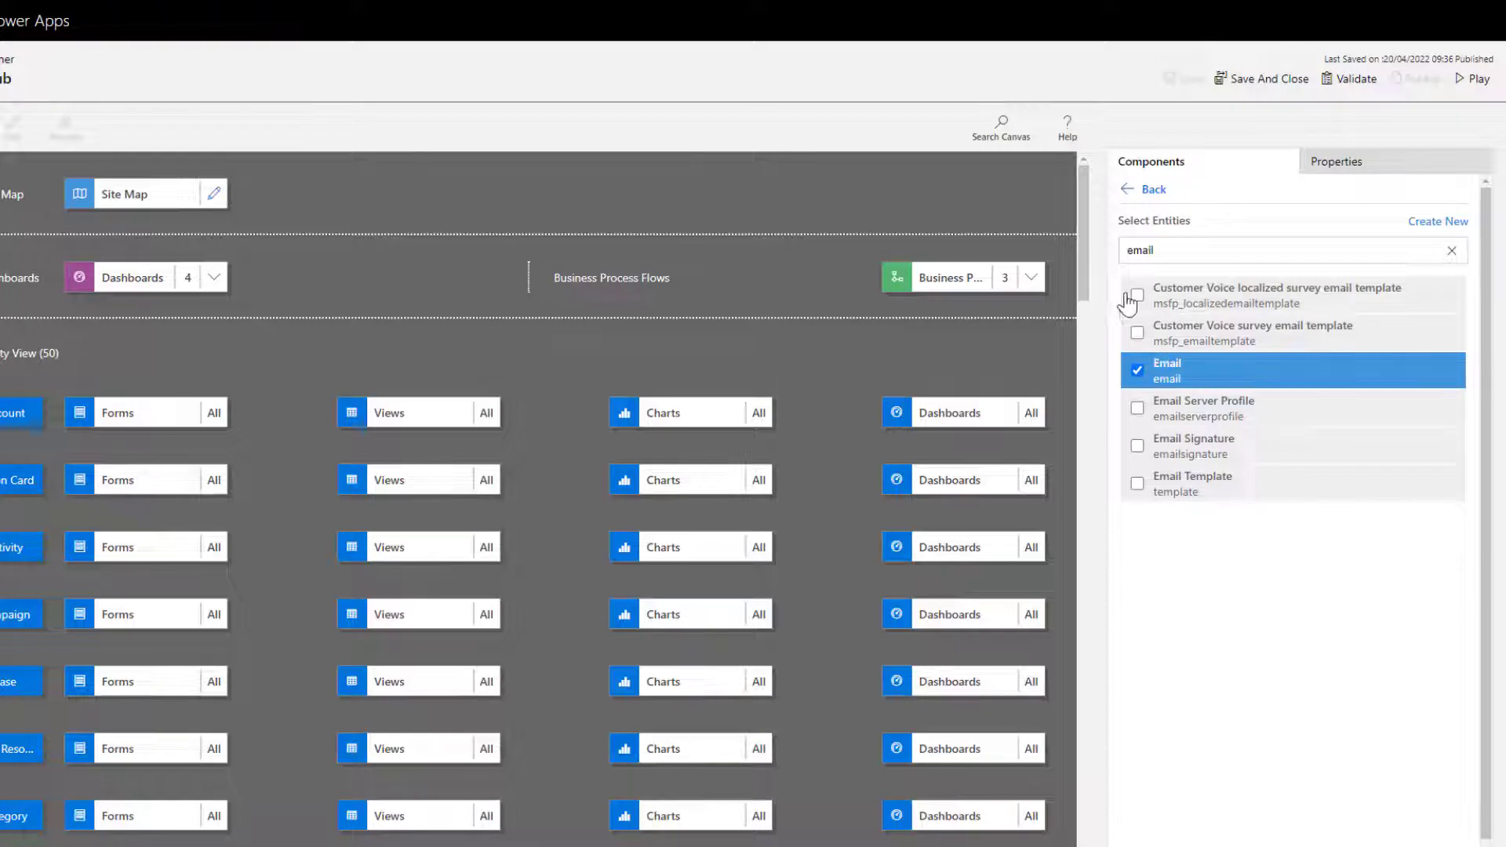
Step: Return to the component categories and open the Entities selection list for Sales Hub
click(1129, 198)
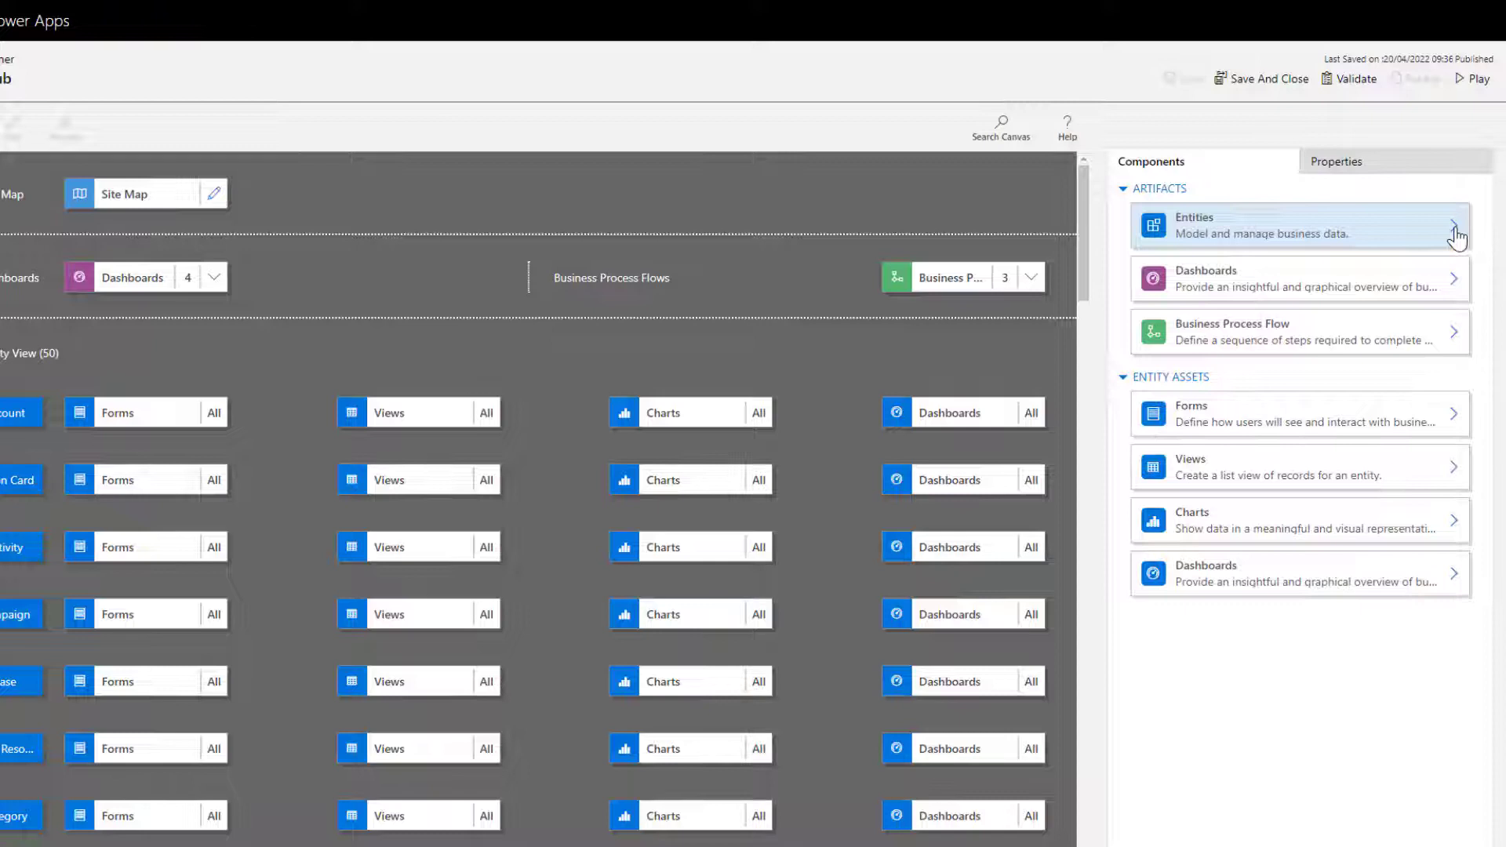
click(1456, 236)
Step: Search for and tick the Appointment, Phone Call and Task entities, then save Sales Hub
click(1237, 251)
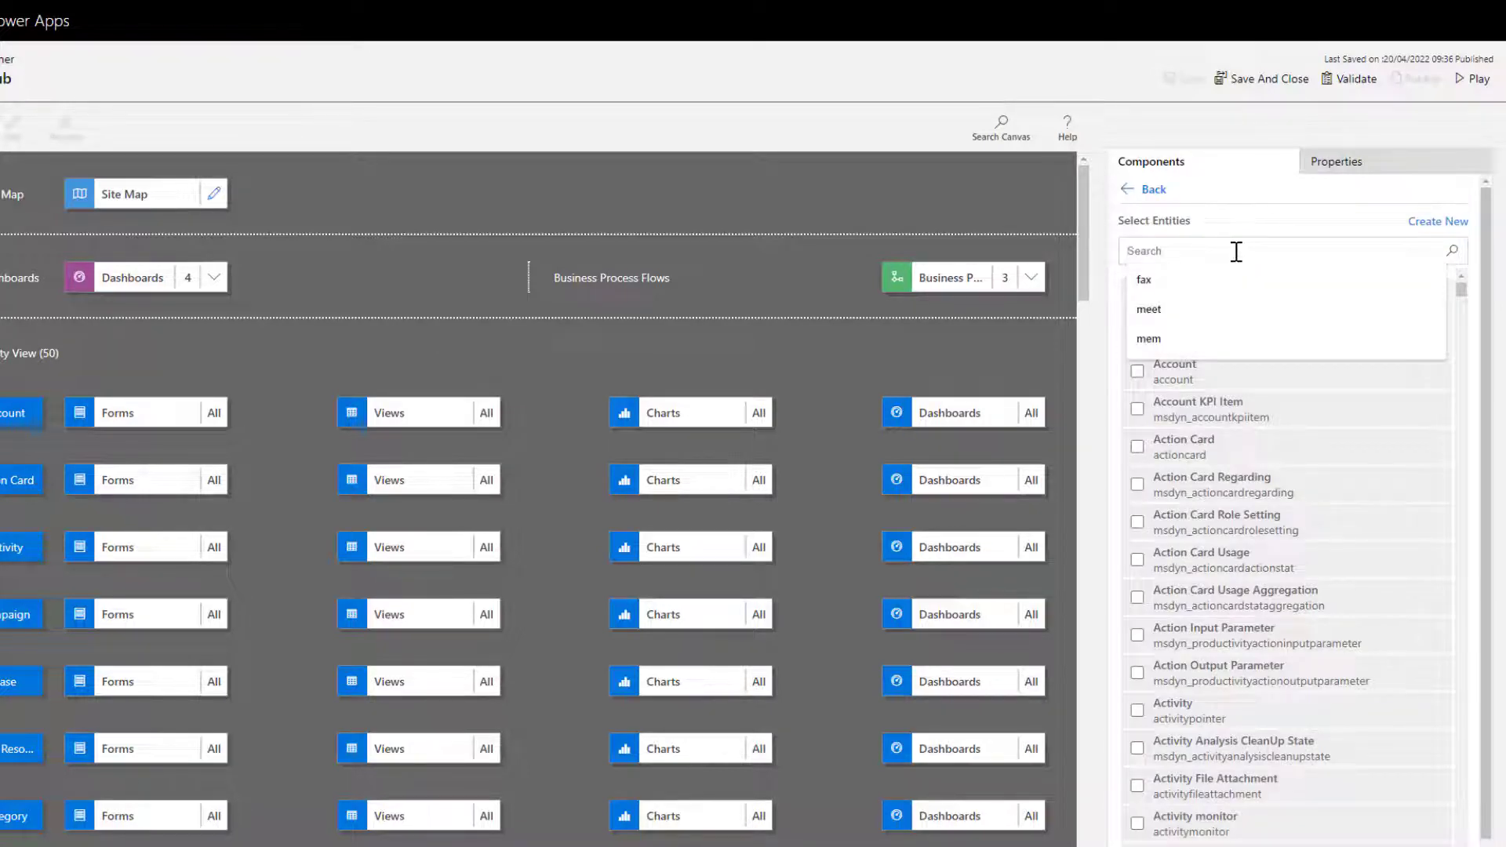
text(appoin)
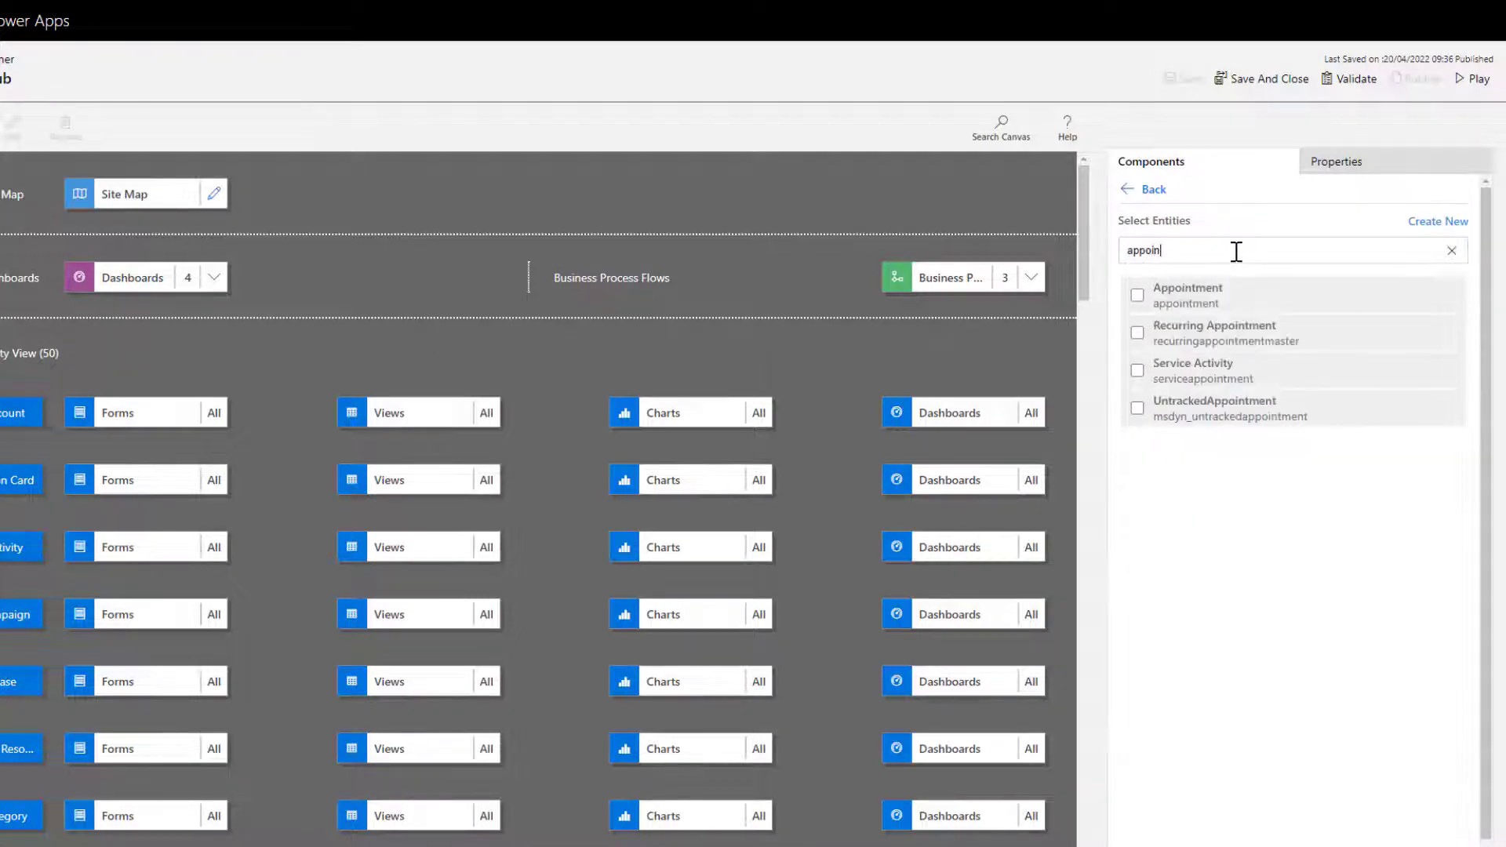
click(1159, 298)
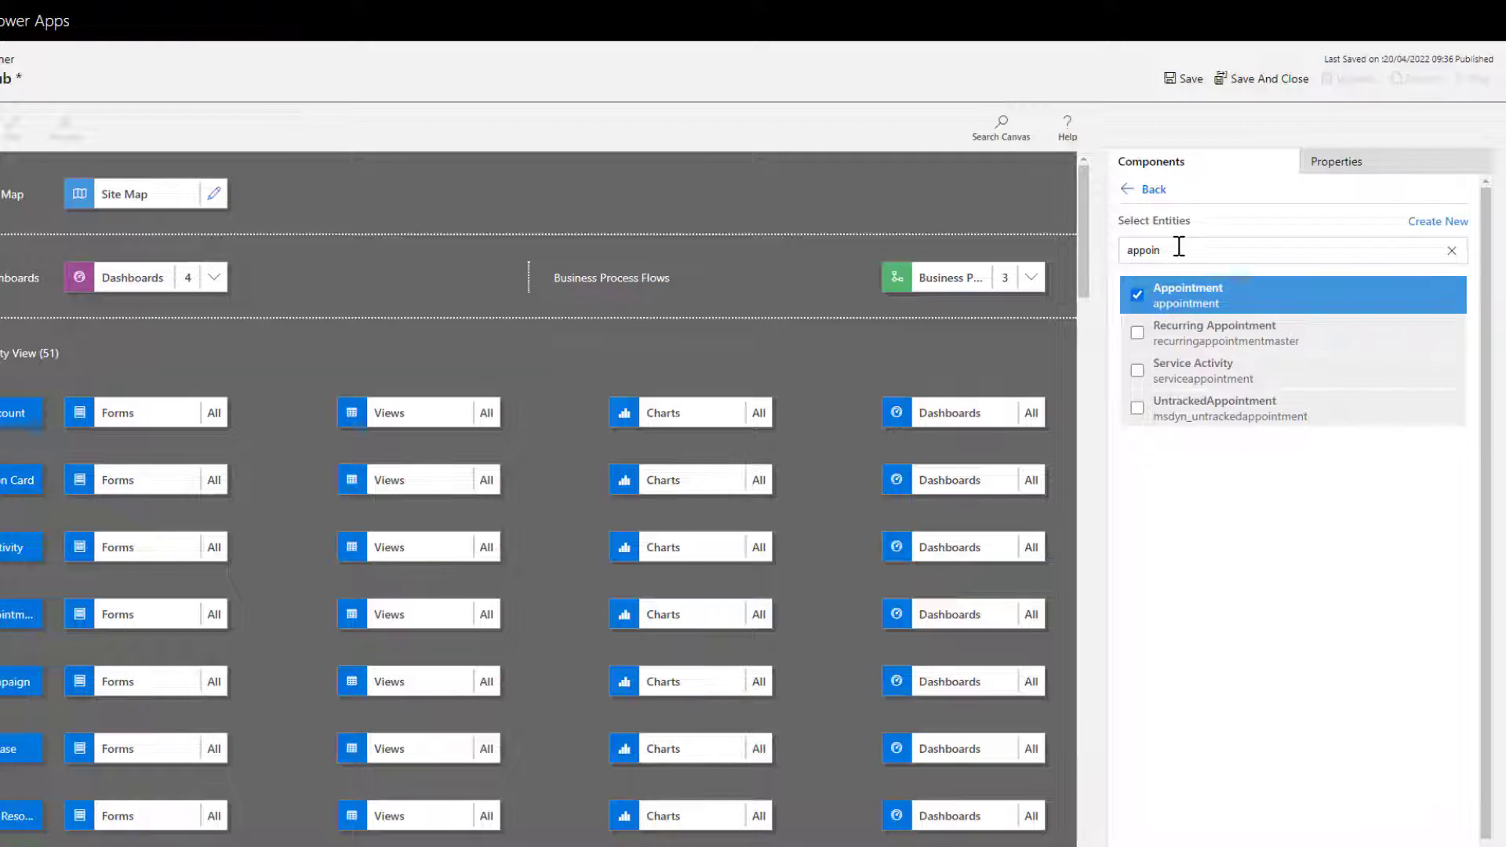
drag(1180, 247, 1123, 251)
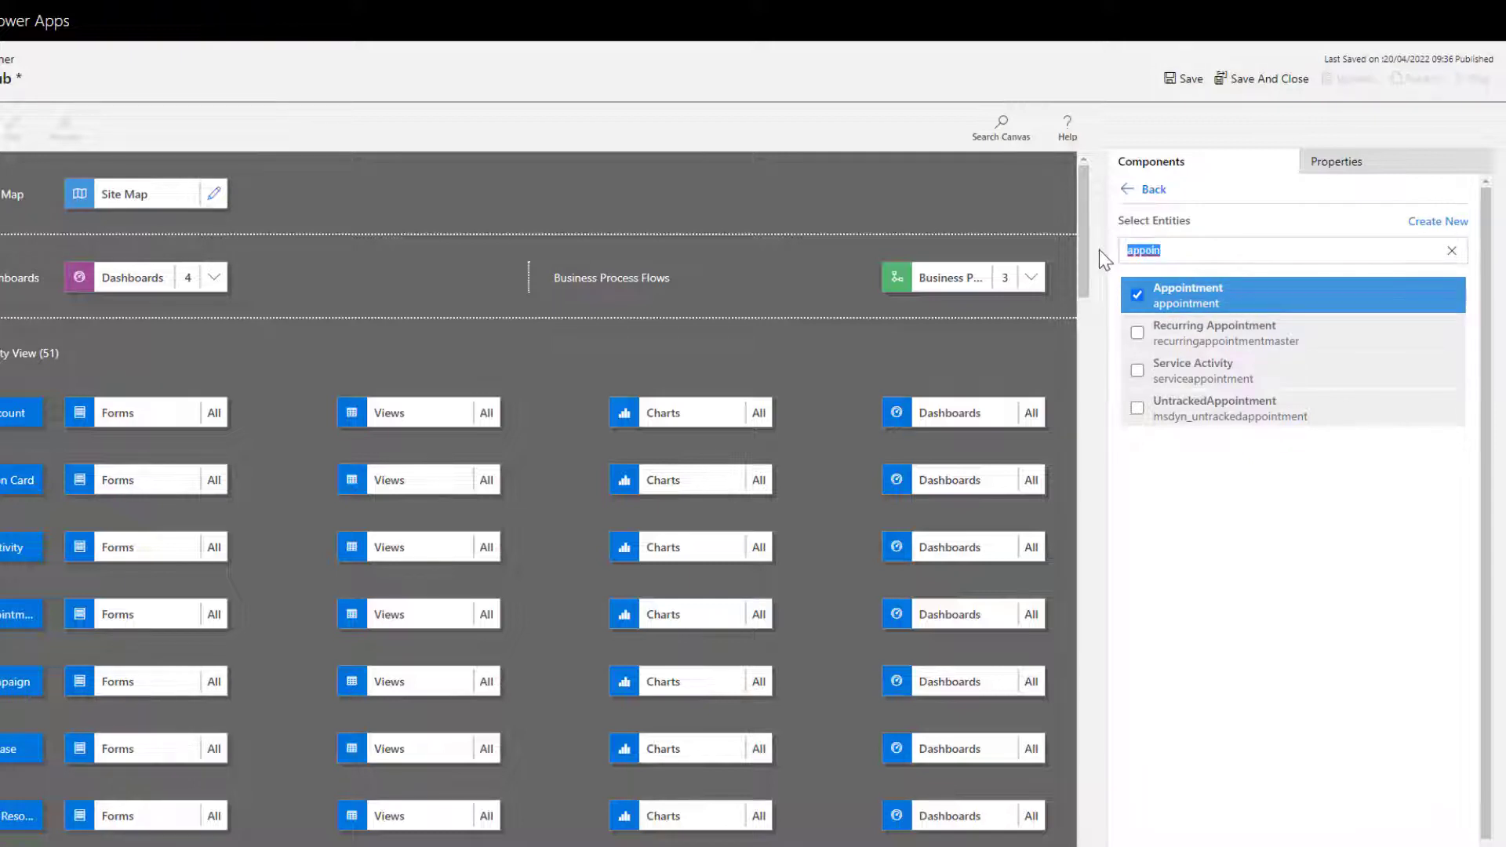
text(phone)
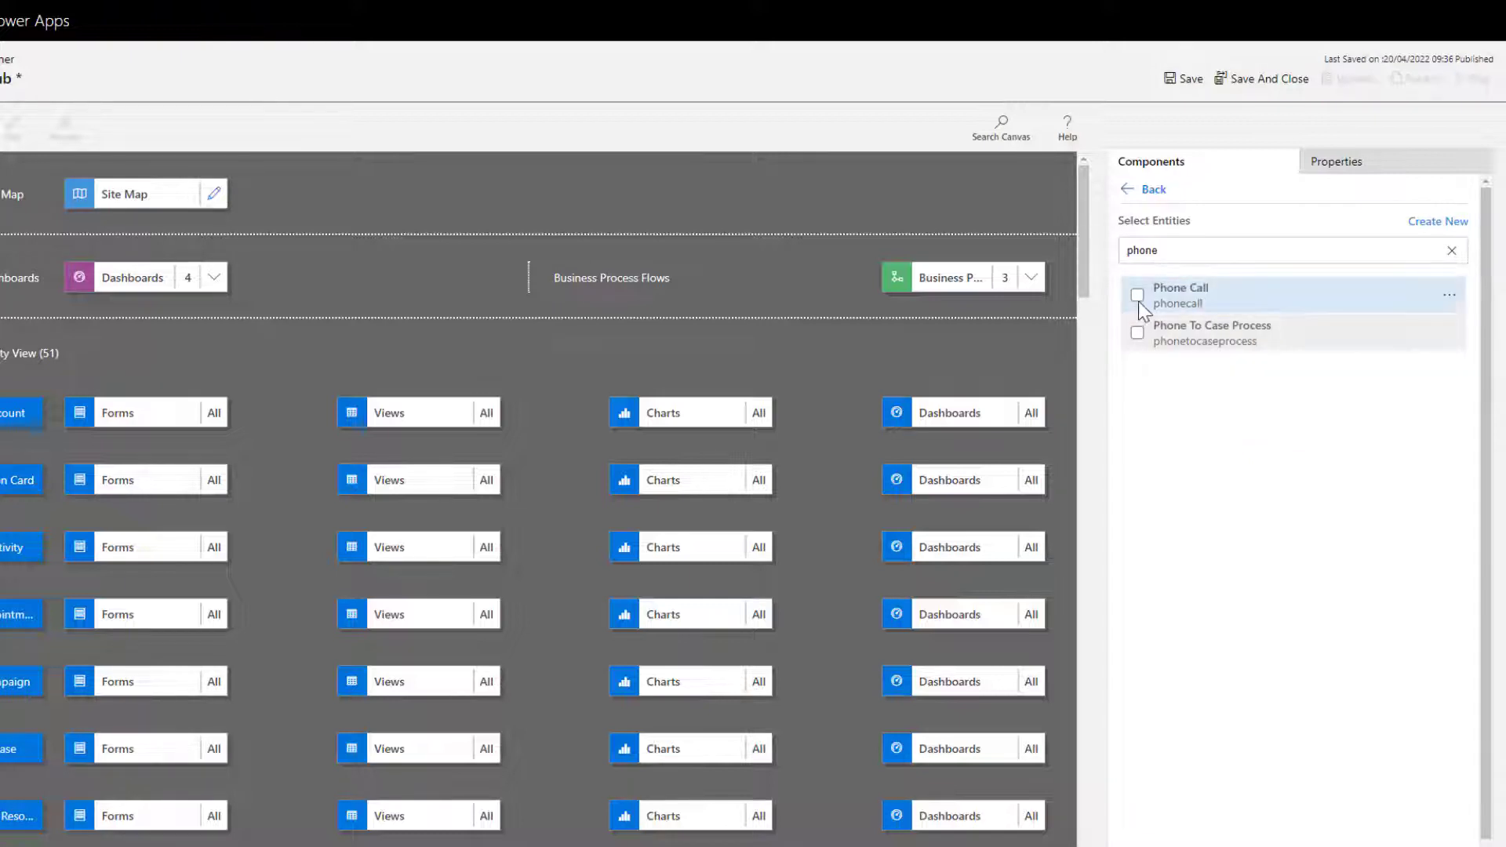
click(1138, 297)
drag(1166, 250, 1112, 256)
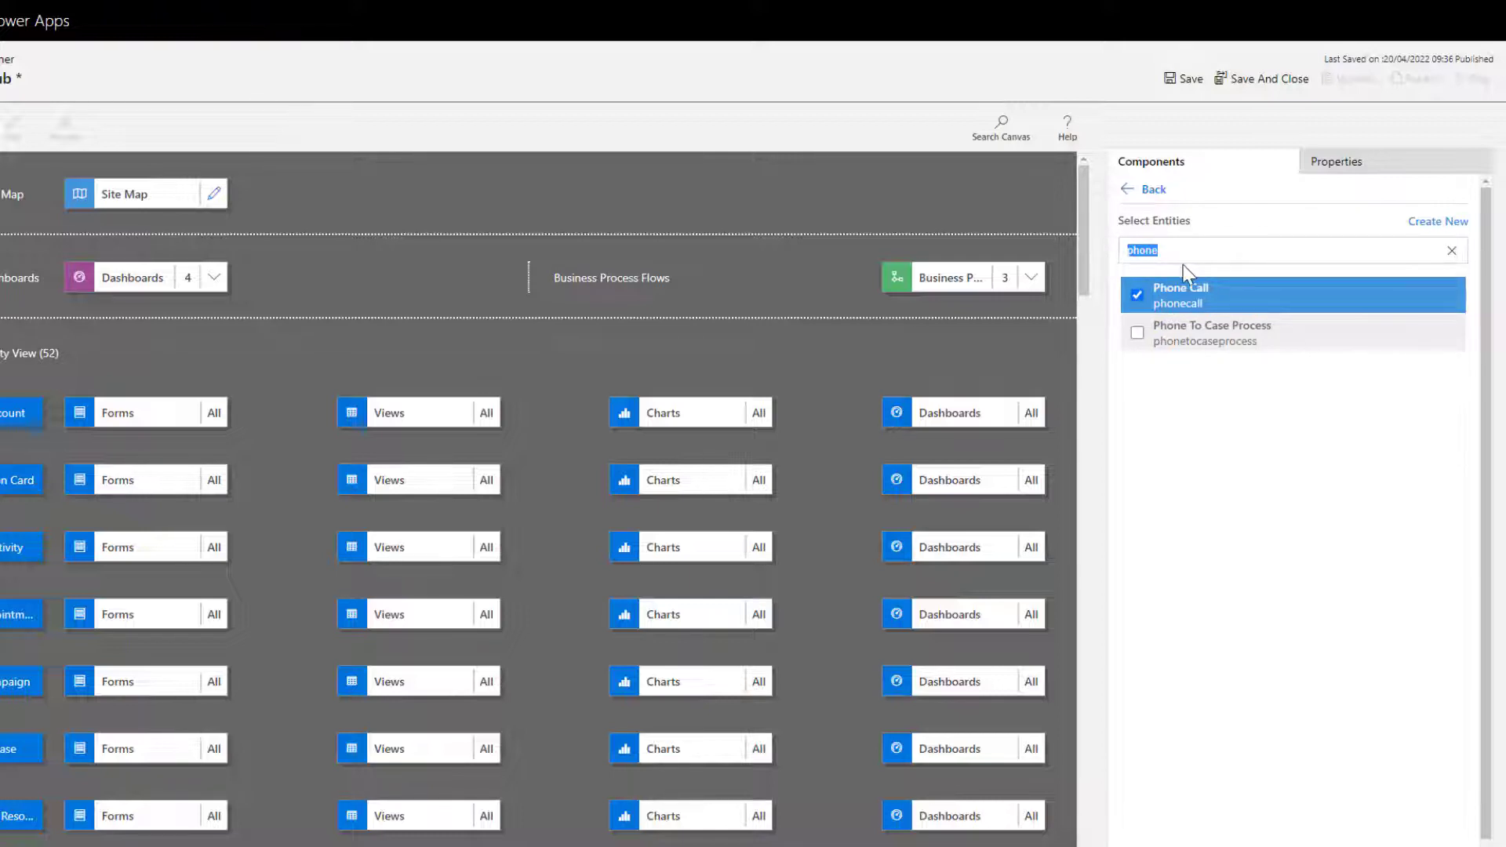
text(task)
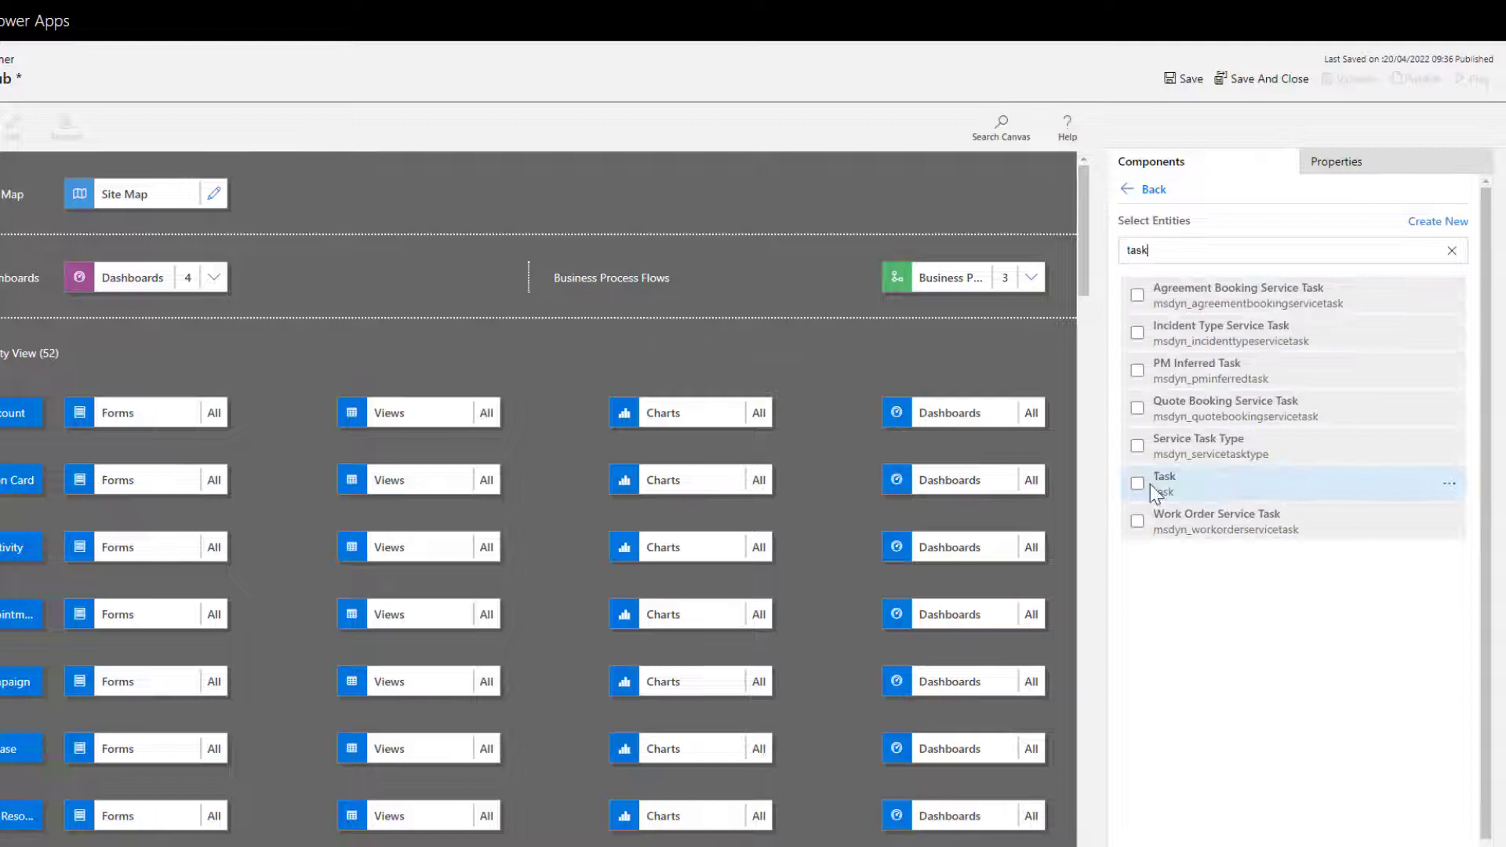
click(1138, 484)
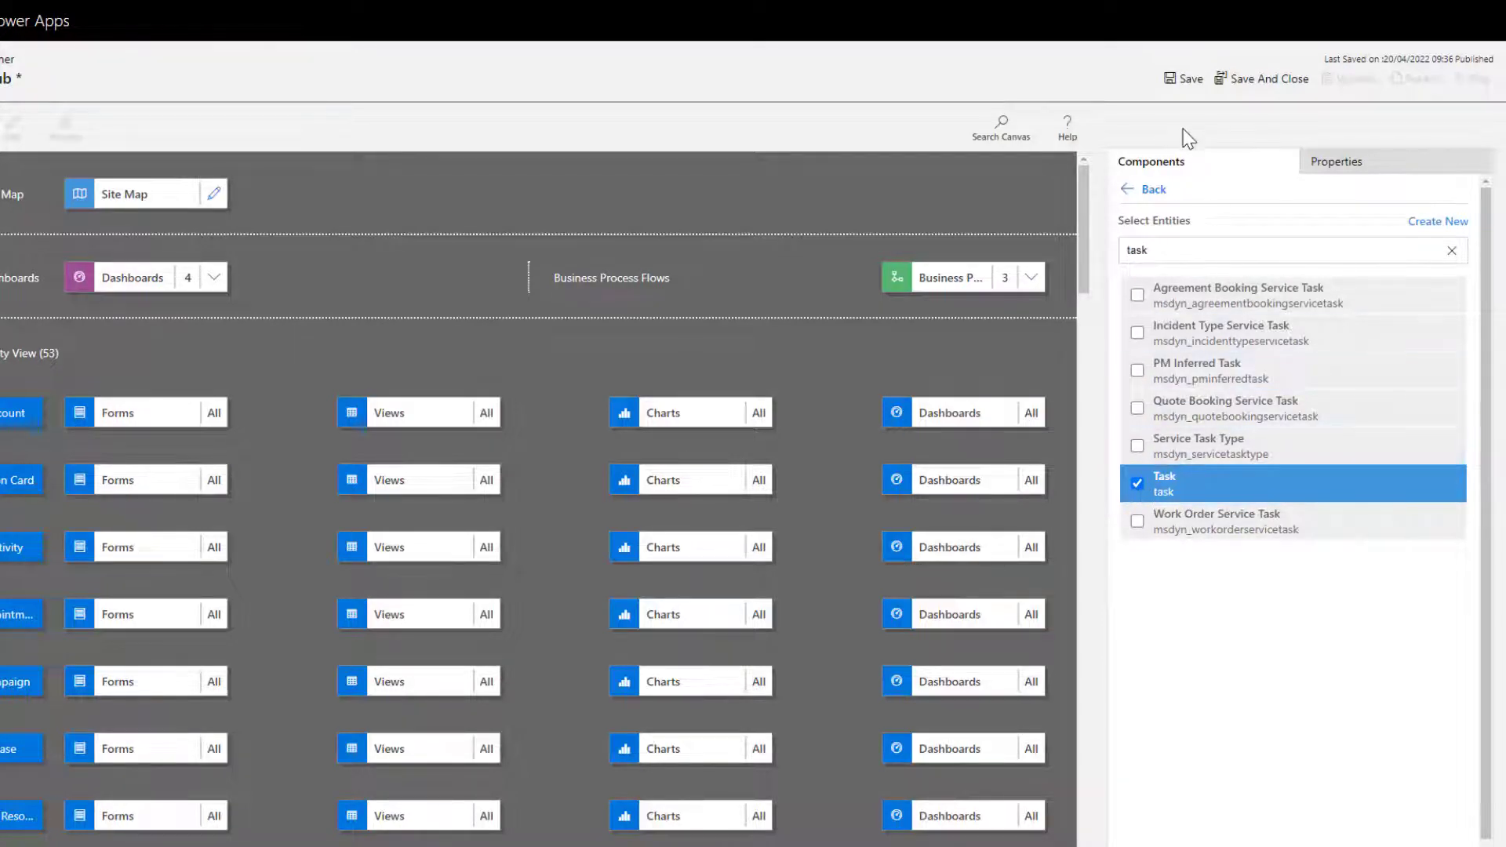
click(1184, 81)
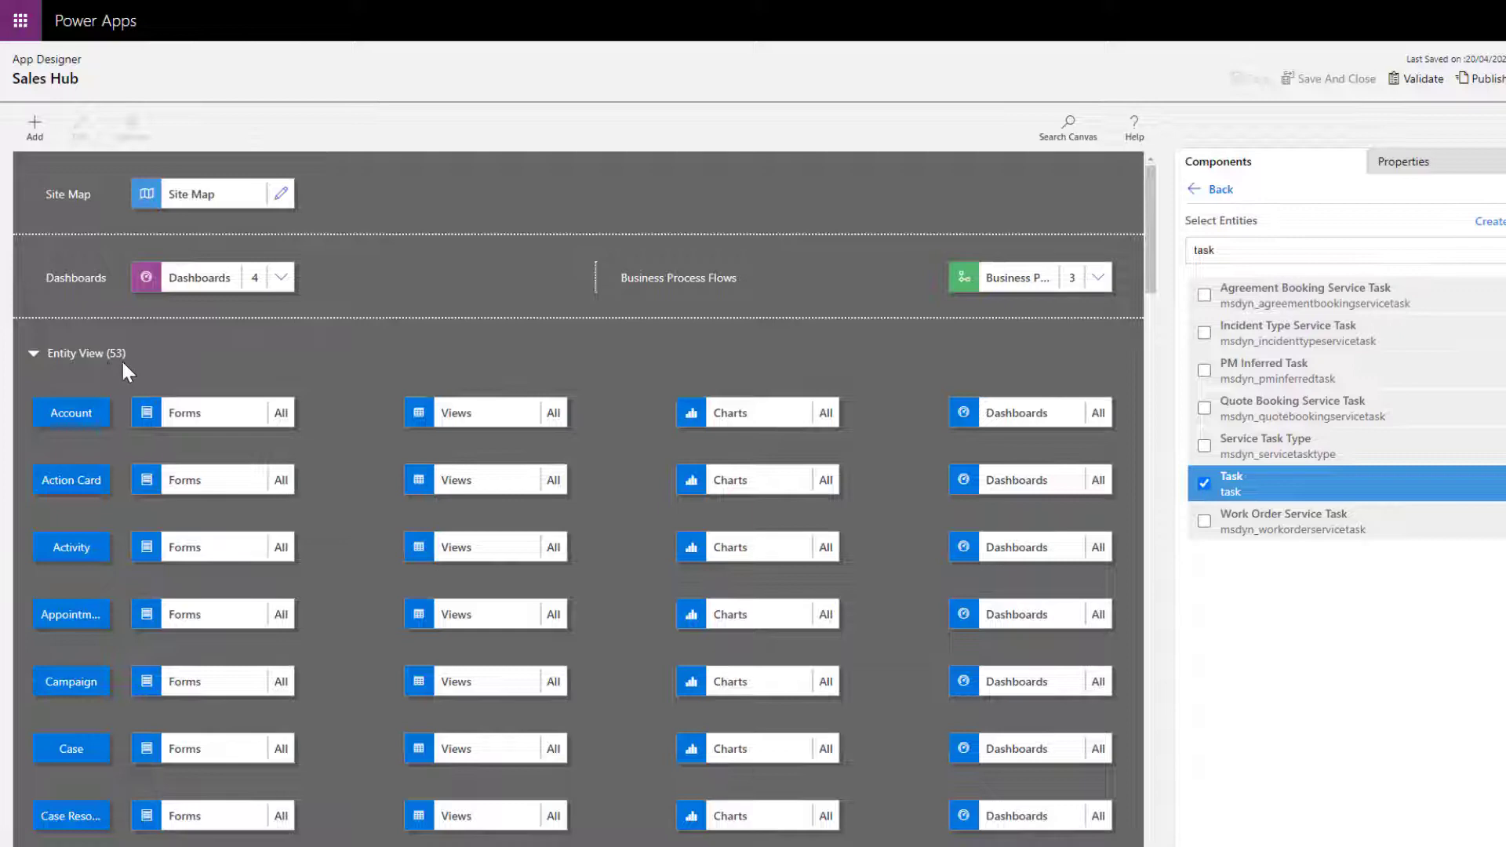
Step: Scroll the canvas to check the added activity entities, then publish Sales Hub
scroll(113, 625, down, 2)
scroll(115, 625, down, 4)
scroll(115, 626, down, 5)
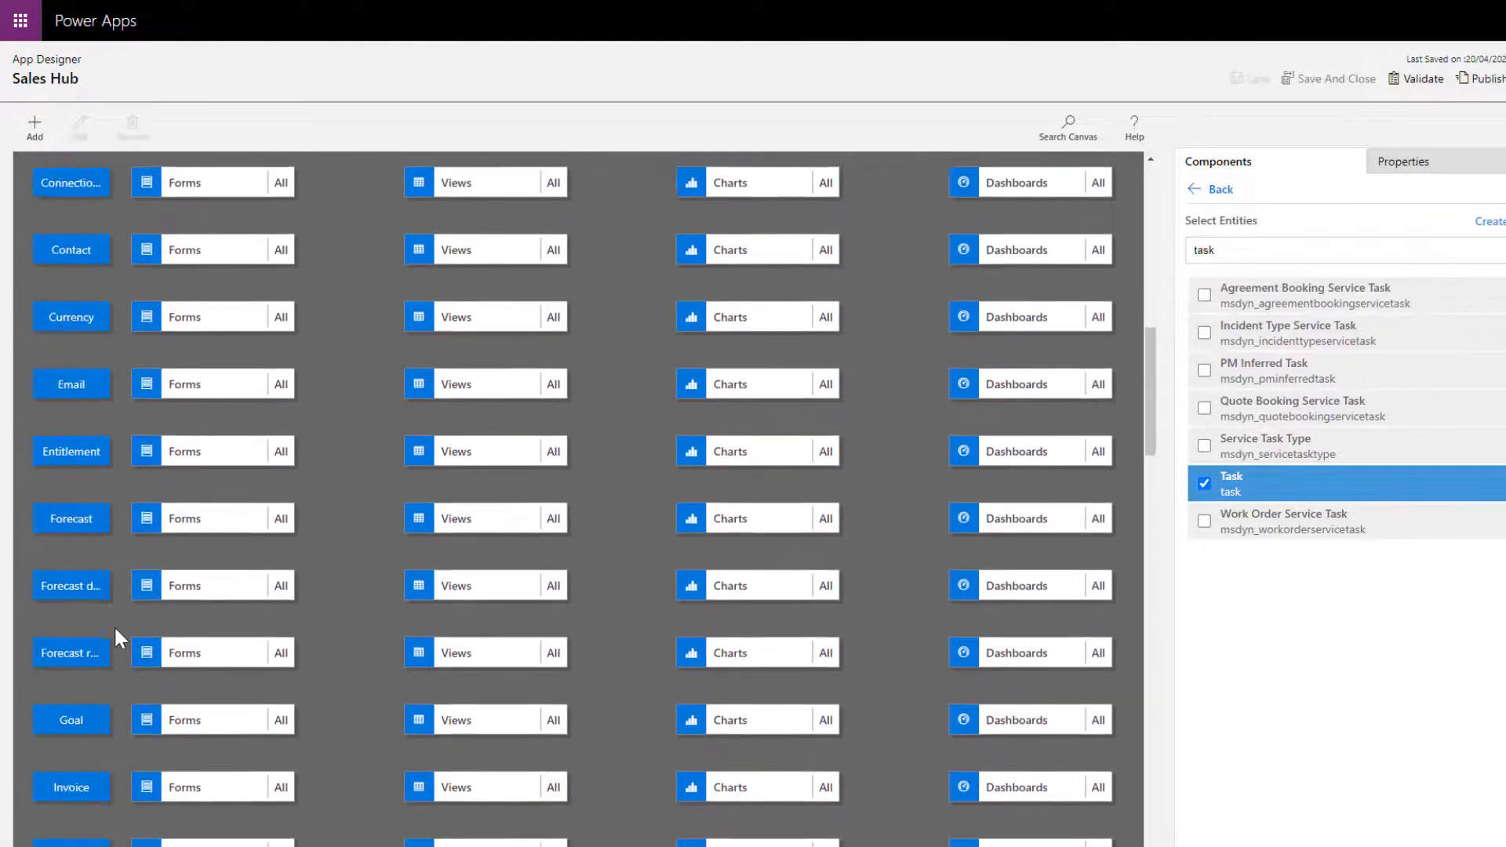
scroll(114, 626, down, 3)
scroll(114, 627, down, 3)
scroll(114, 628, down, 2)
scroll(115, 627, down, 2)
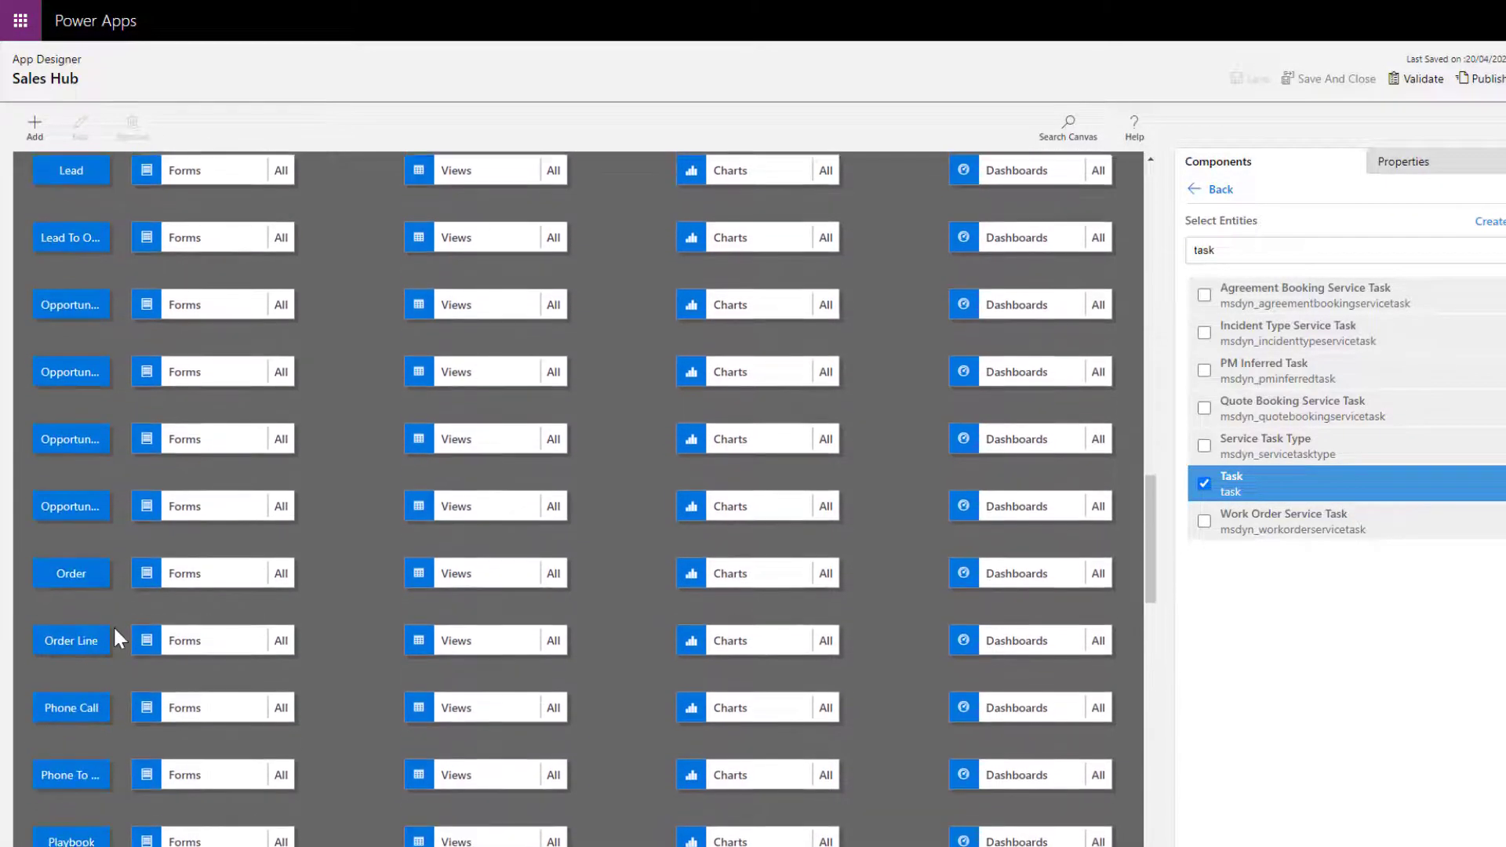
scroll(114, 625, down, 1)
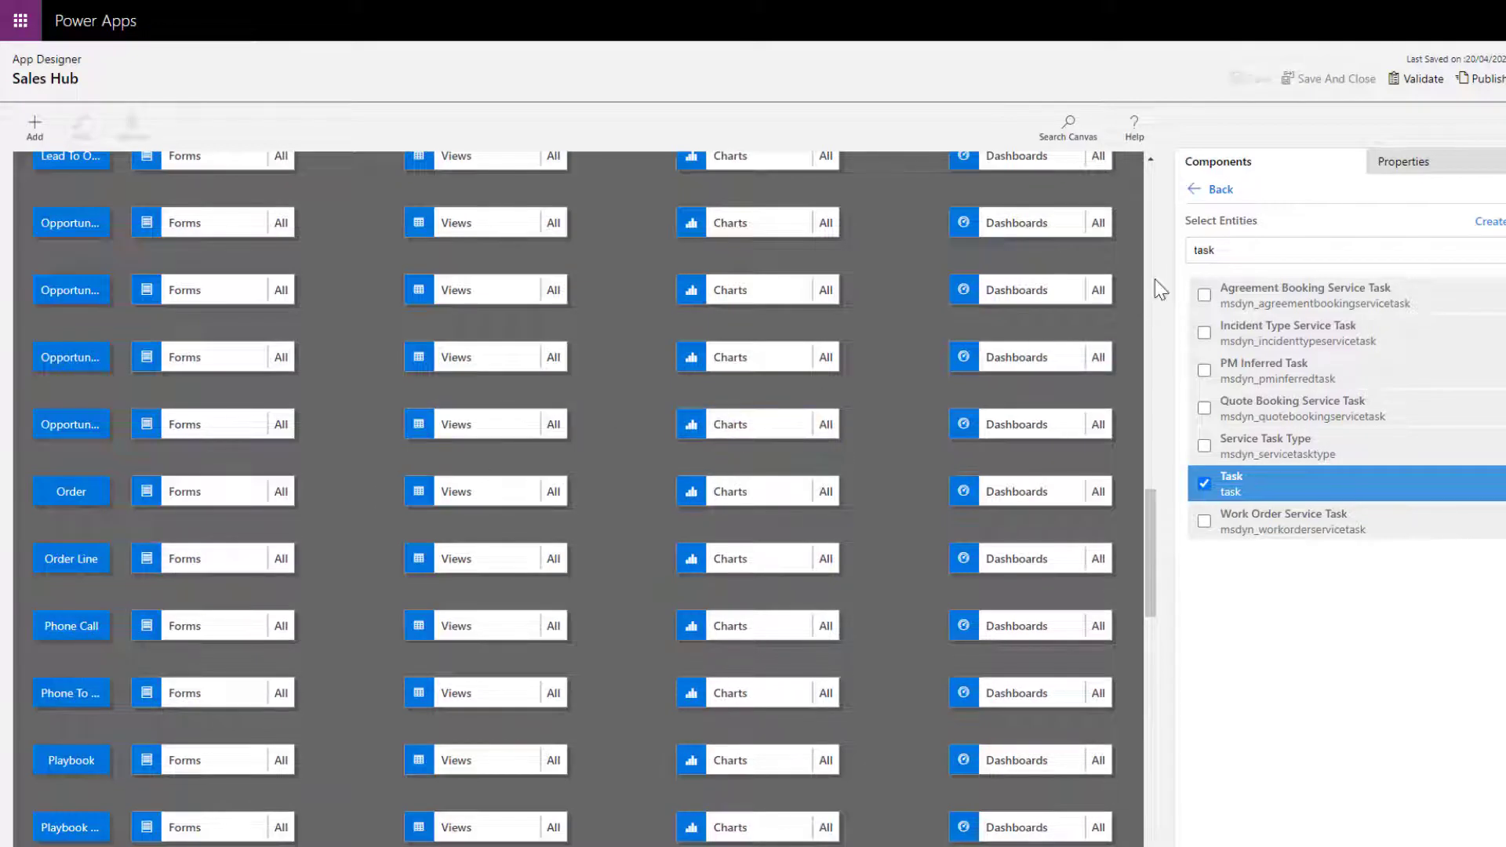
click(1478, 85)
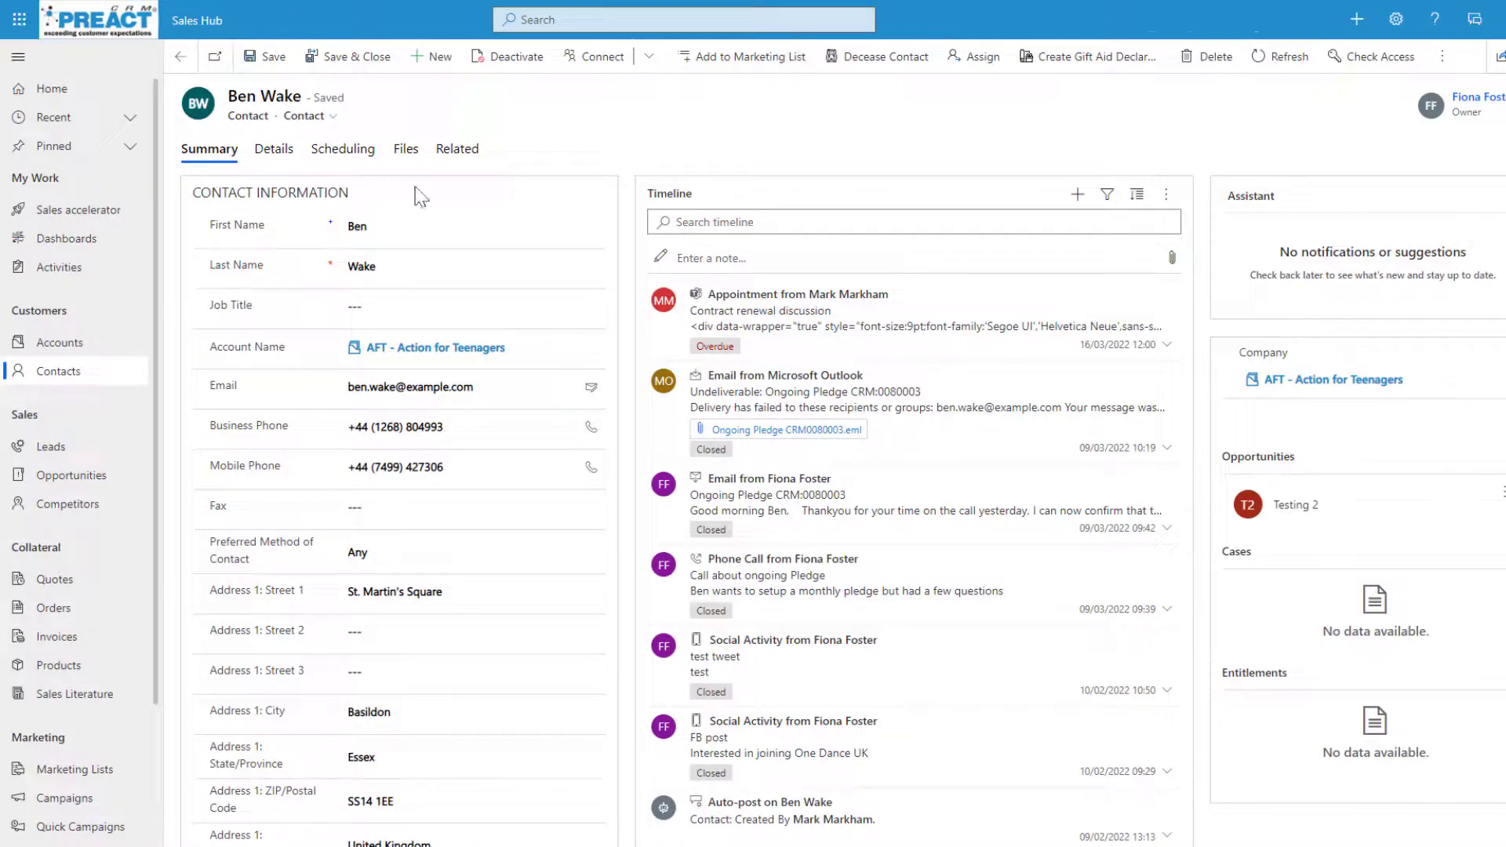
Step: Confirm the contact's New Activity menu lists Appointment, Email, Phone Call and Task
click(461, 153)
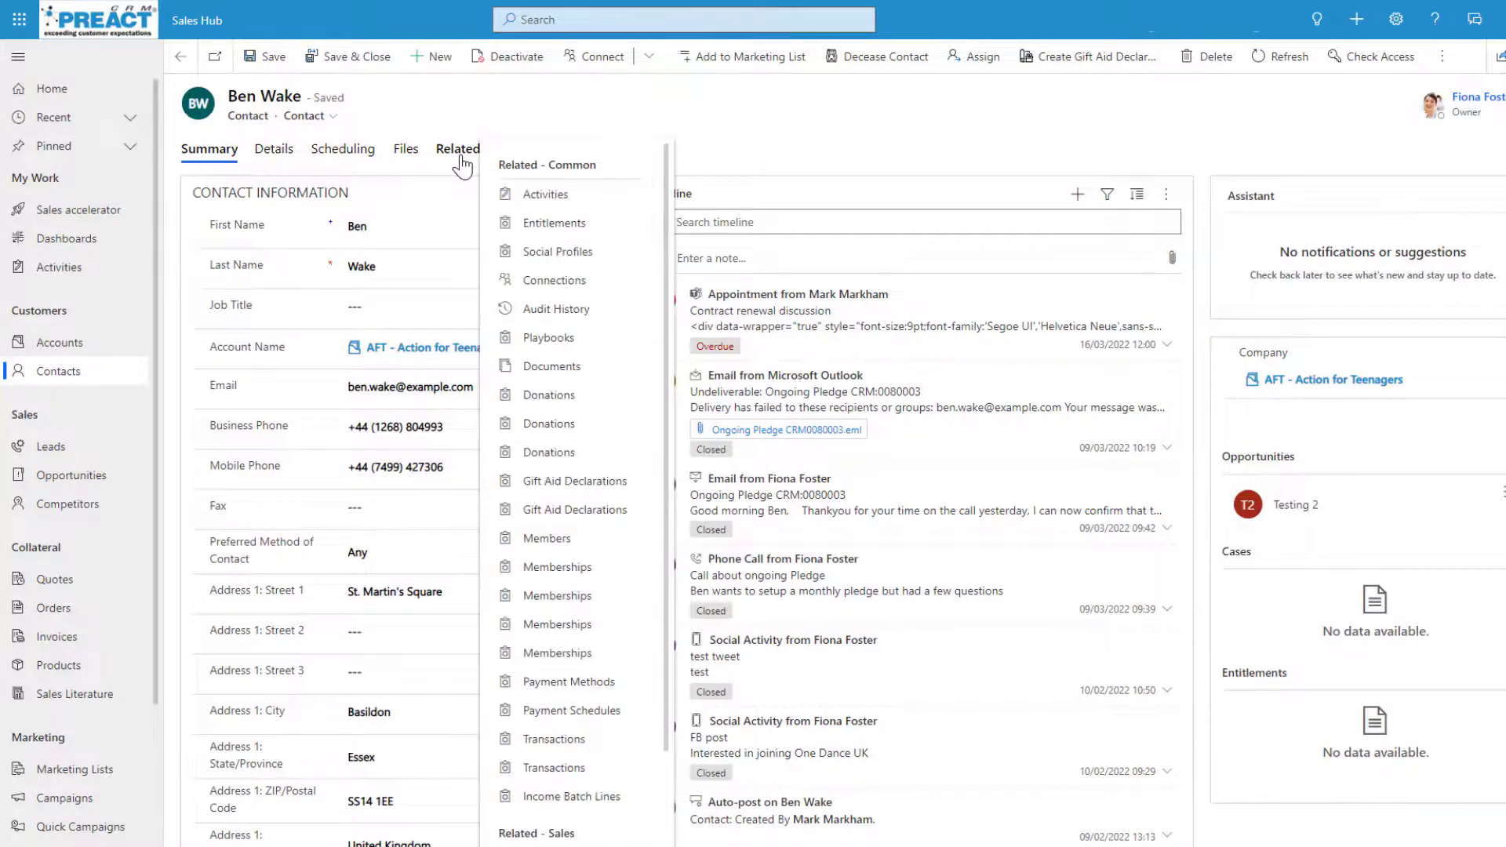
click(550, 199)
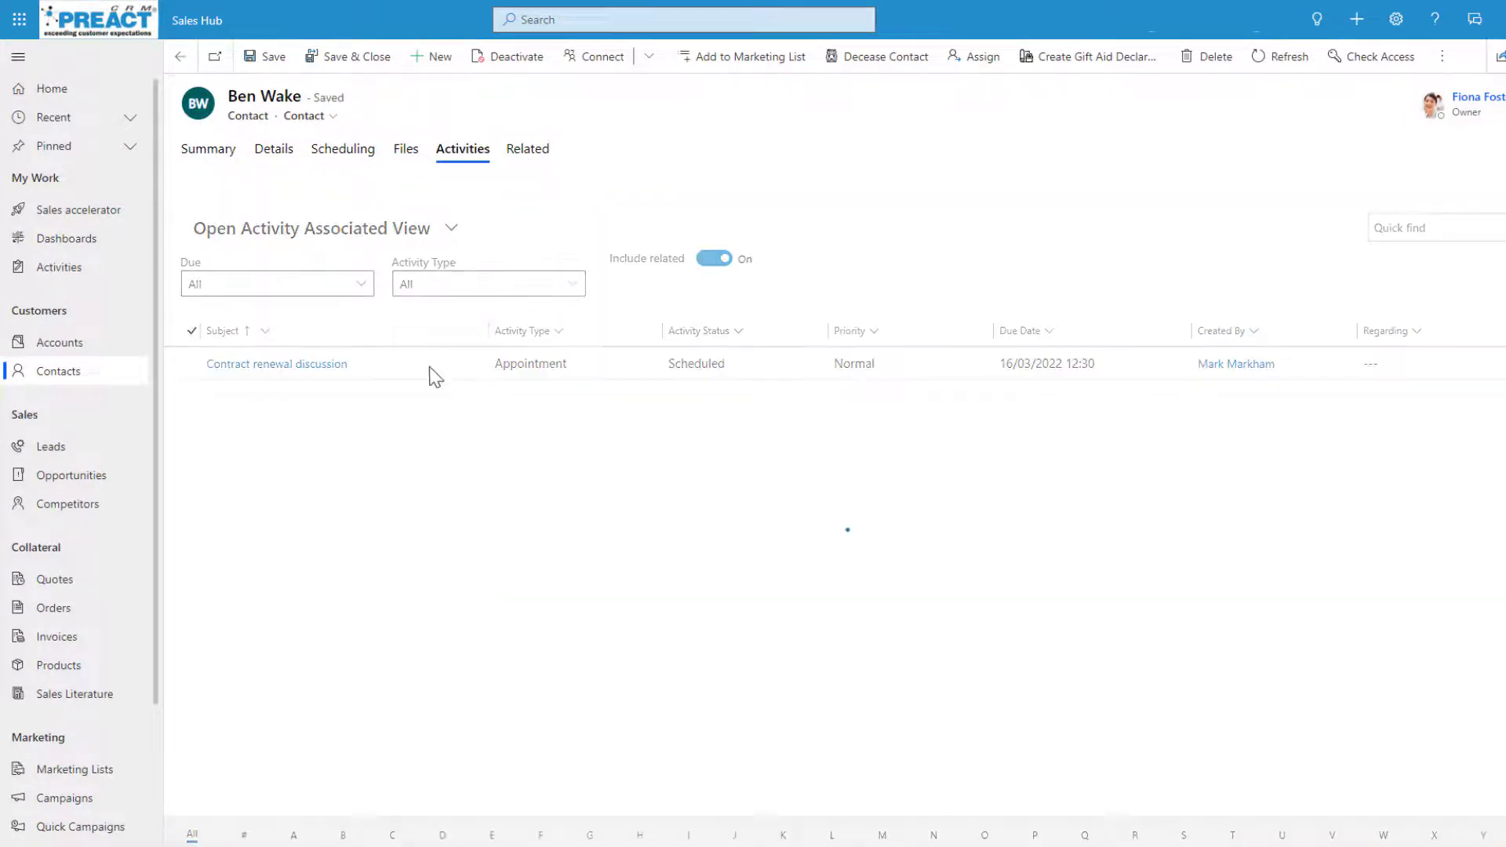
click(392, 203)
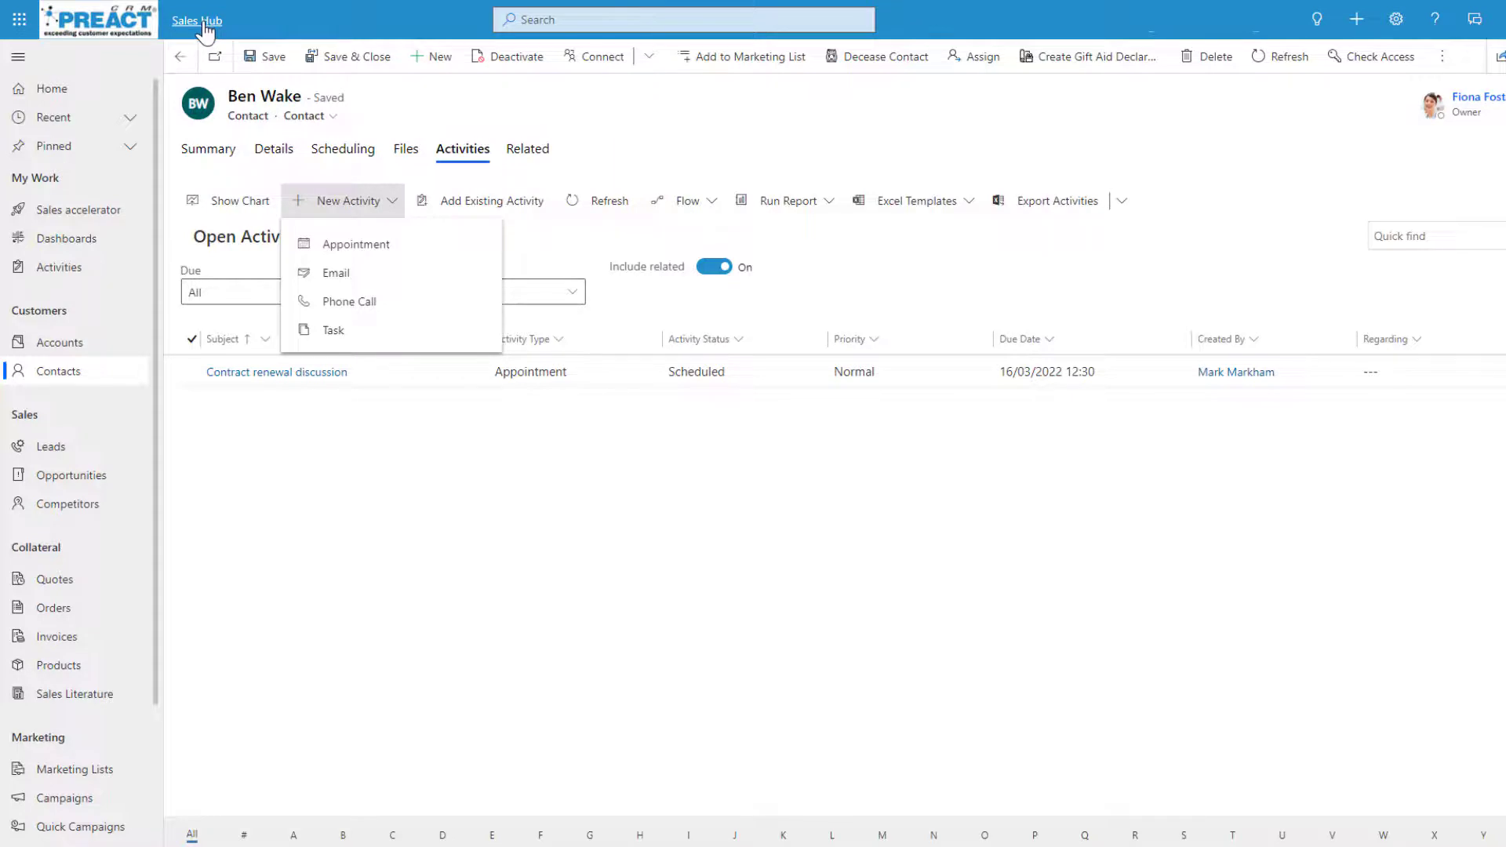
click(436, 536)
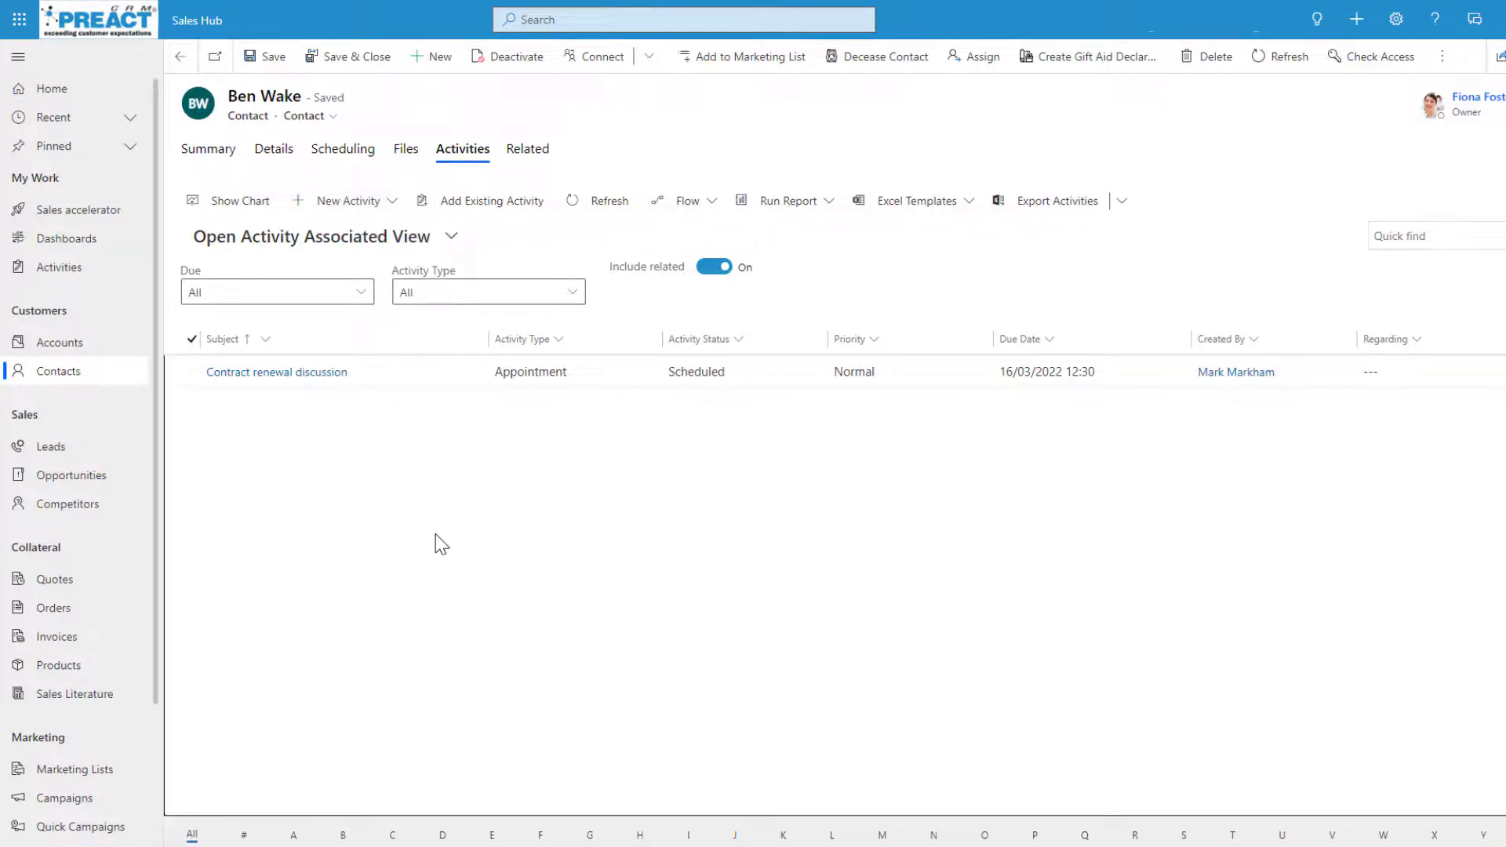